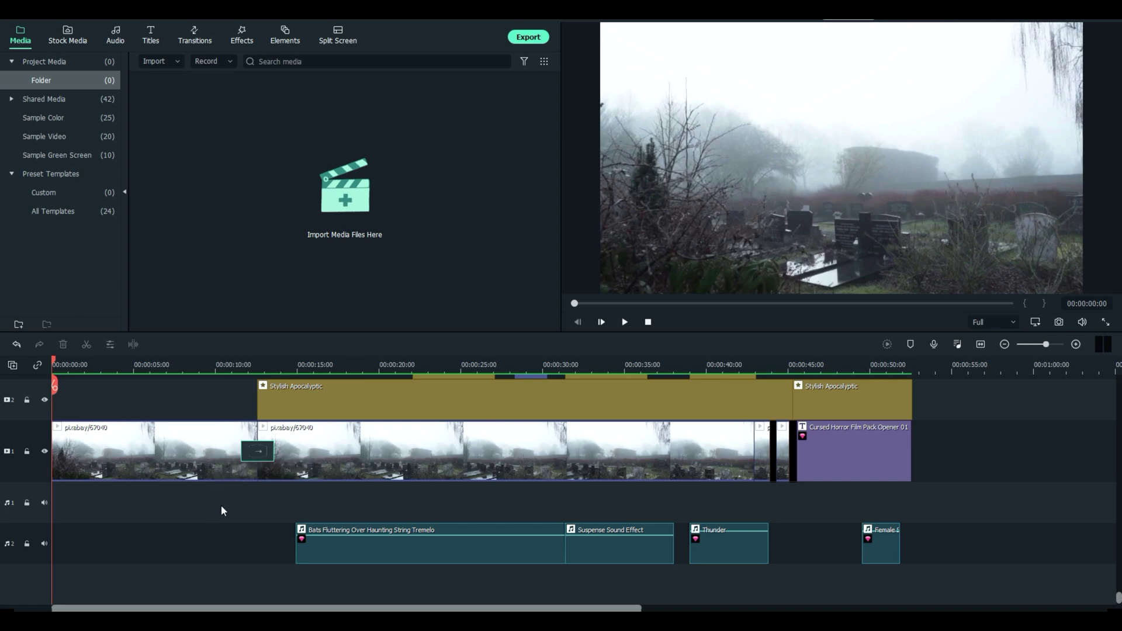
pyautogui.scroll(3, 221, 505)
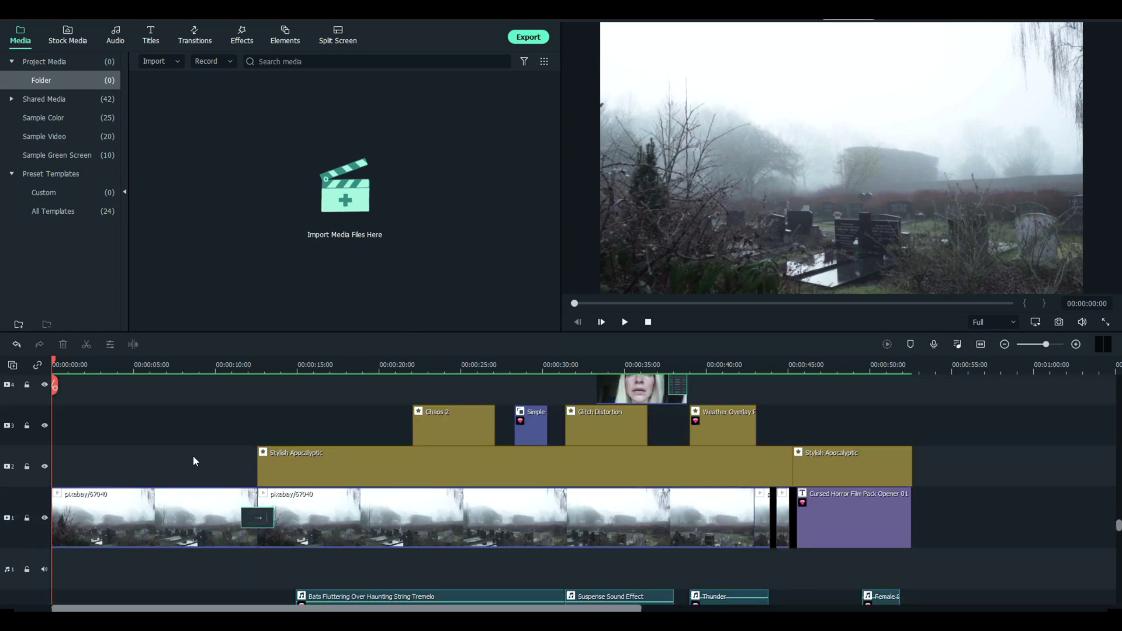
pyautogui.scroll(-3, 193, 459)
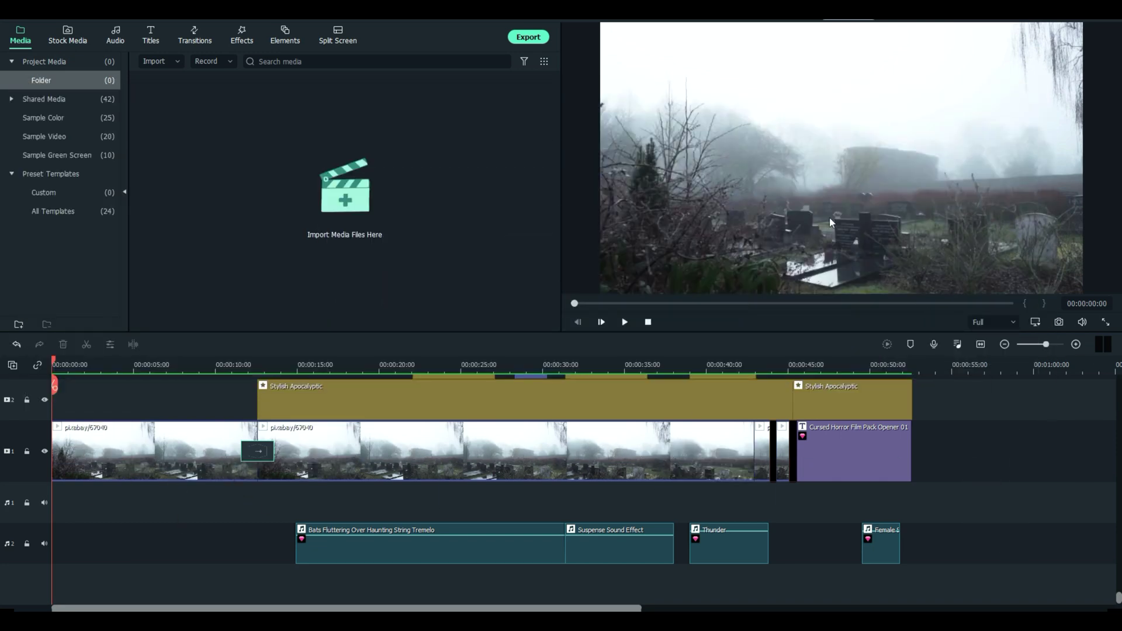
pyautogui.scroll(3, 1003, 483)
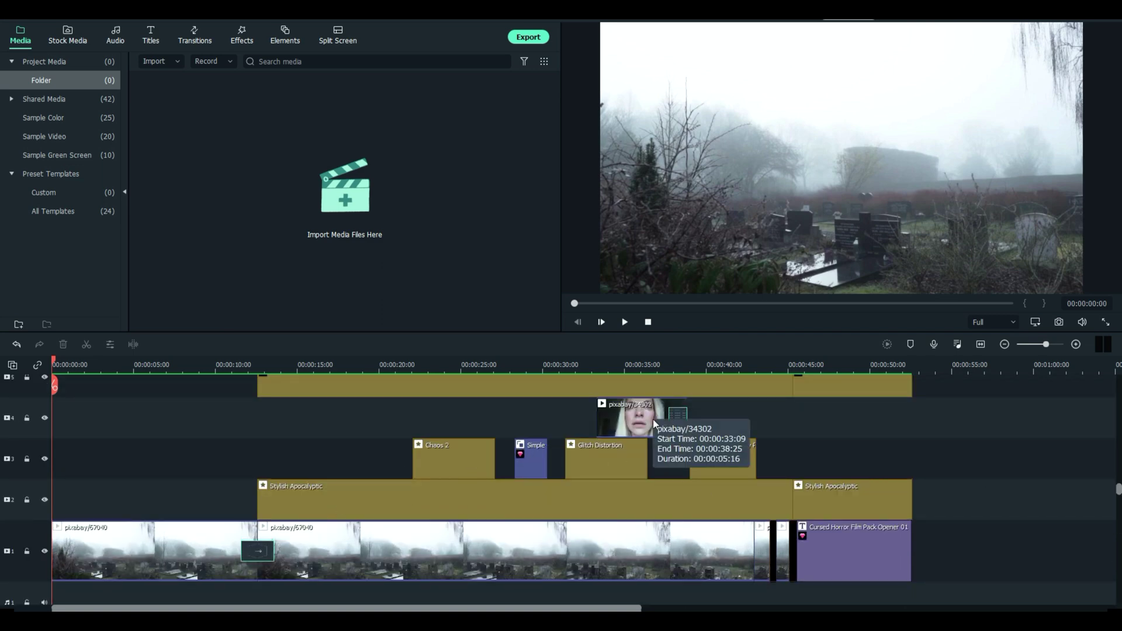
pyautogui.scroll(-3, 219, 450)
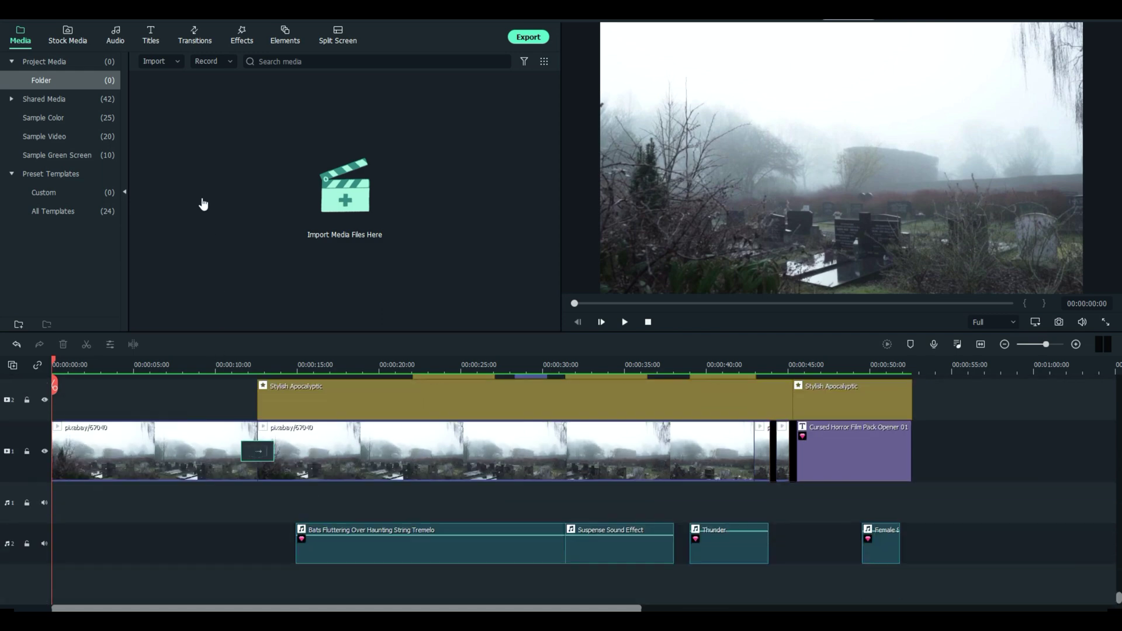
# Show the Stock Media Downloads library and browse its downloaded clip thumbnails
pyautogui.click(68, 35)
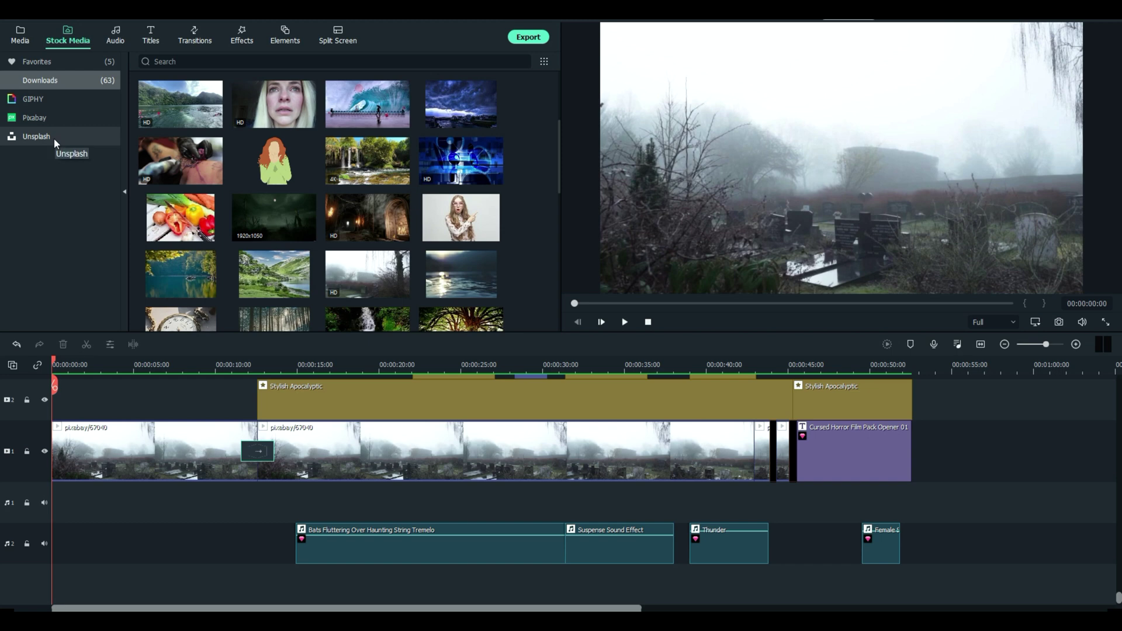
pyautogui.moveTo(291, 104)
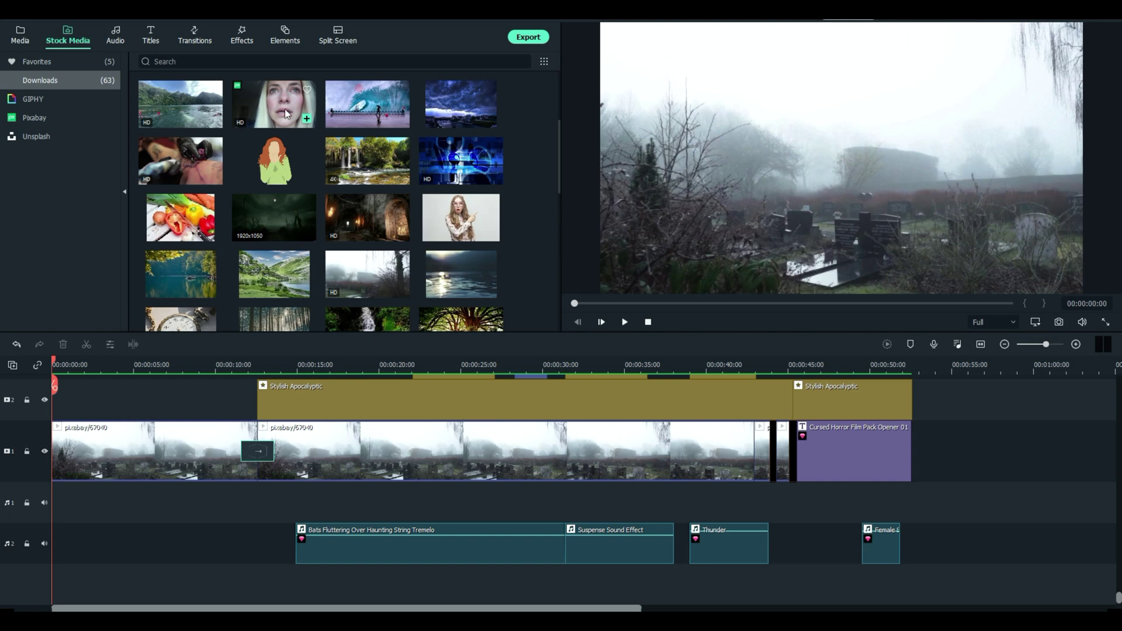
pyautogui.moveTo(359, 285)
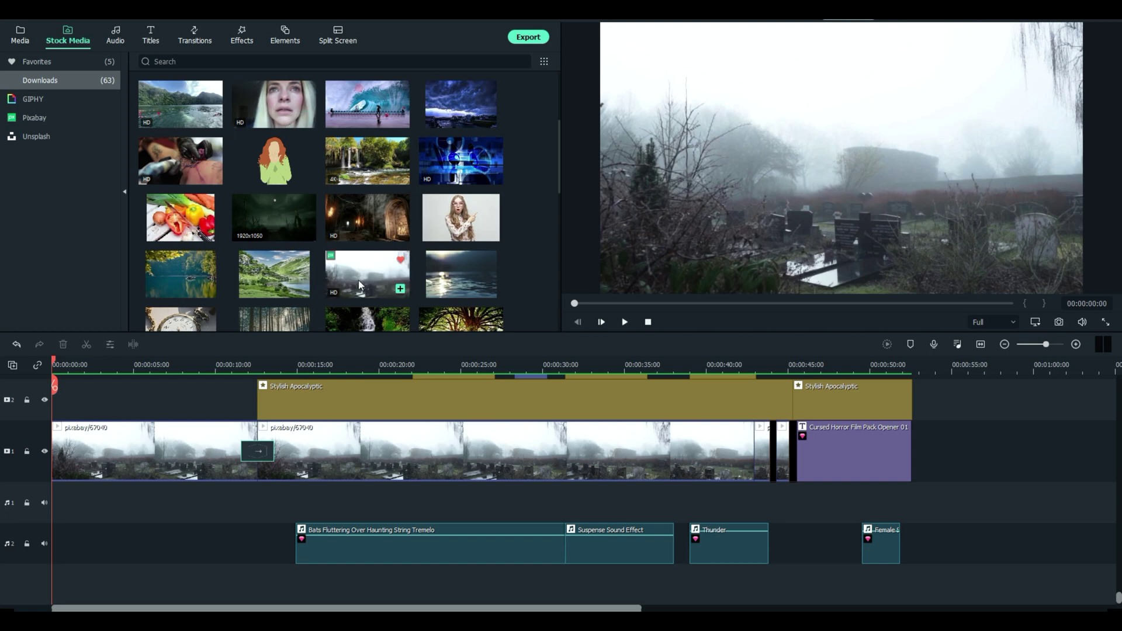
pyautogui.scroll(2, 141, 514)
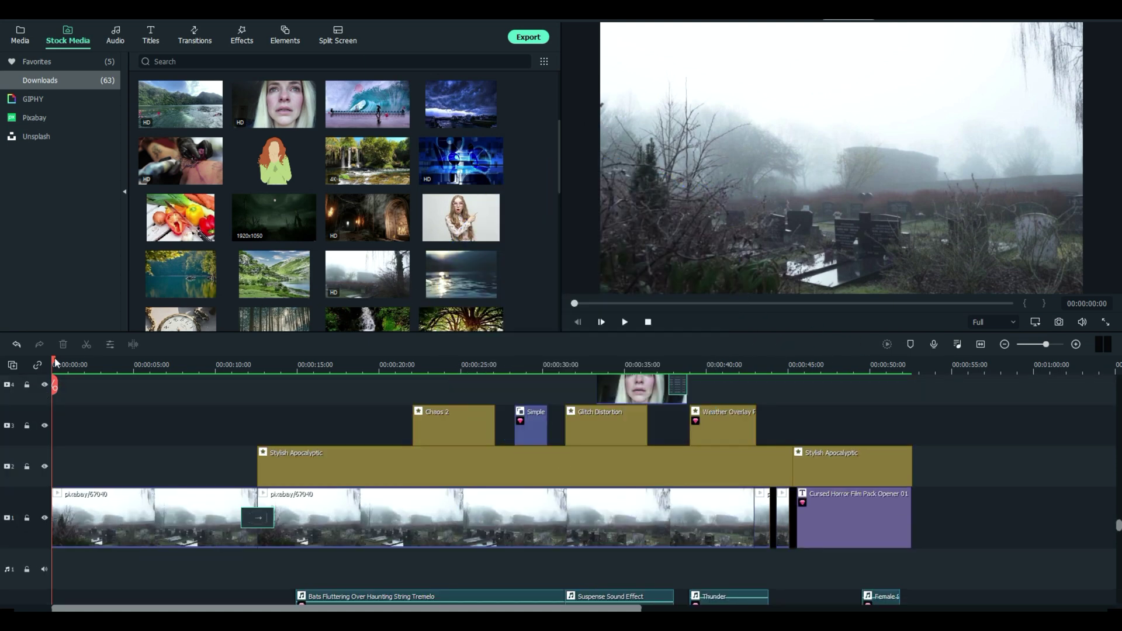
# Scrub the playhead from about six seconds to 00:00:23:01 to preview the glitch-distorted cemetery frame
pyautogui.moveTo(58, 363); pyautogui.dragTo(287, 384)
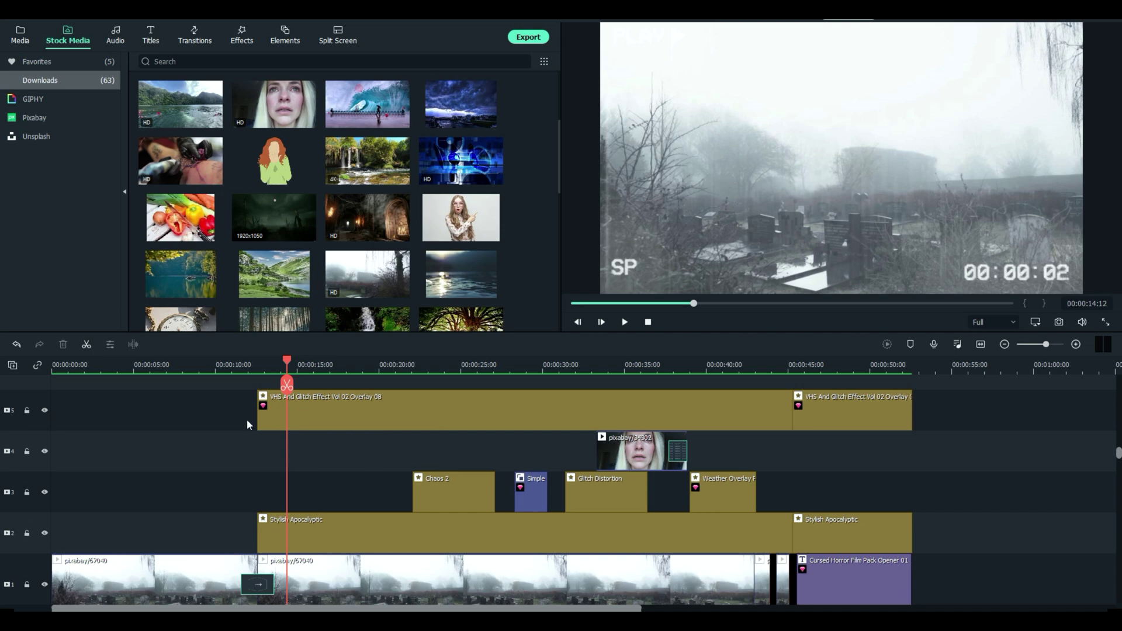
pyautogui.scroll(-1, 976, 442)
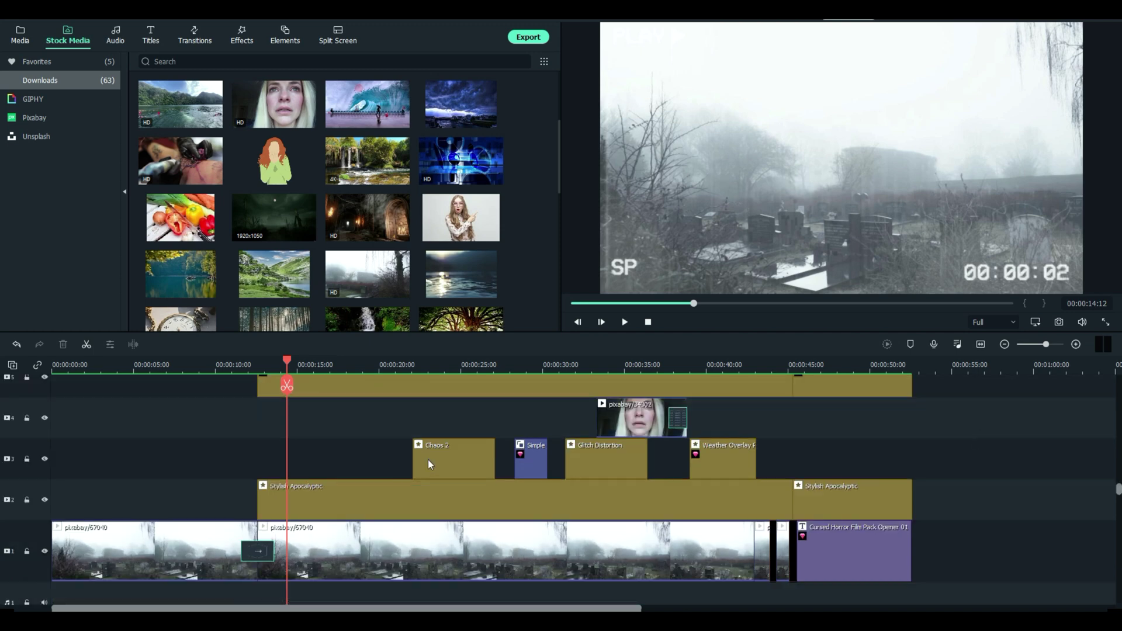
pyautogui.click(288, 361)
pyautogui.moveTo(288, 361); pyautogui.dragTo(431, 360)
pyautogui.scroll(-2, 304, 442)
pyautogui.scroll(-1, 305, 443)
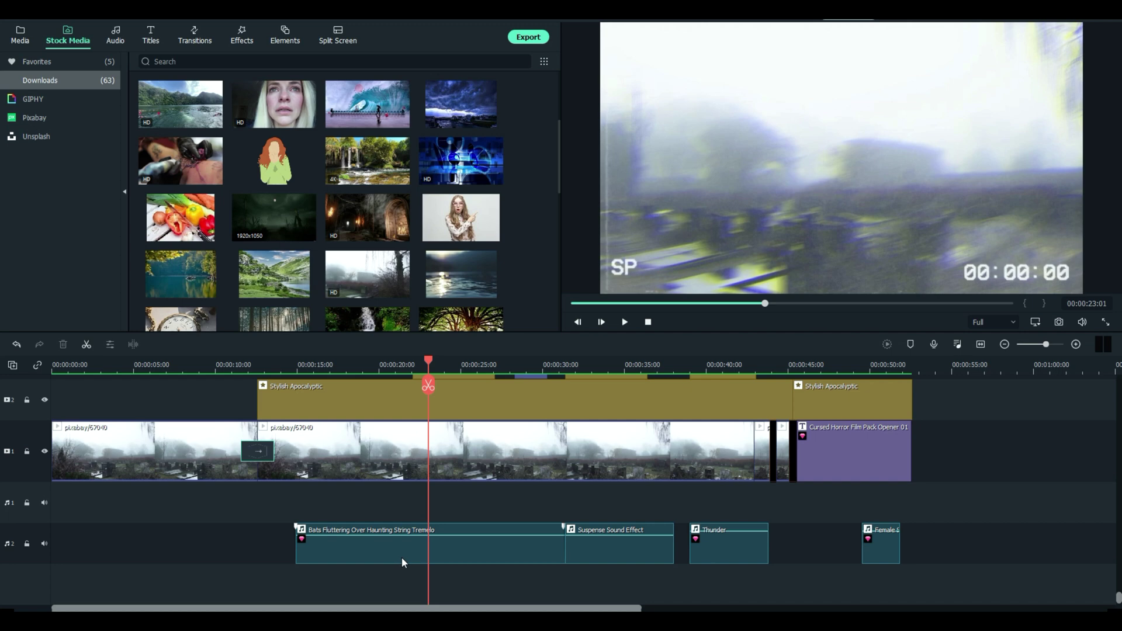
# Scrub past 22, 33 and 44 seconds to the GLITCH CHAOS EFFECTS title at 00:00:51
pyautogui.scroll(1, 402, 557)
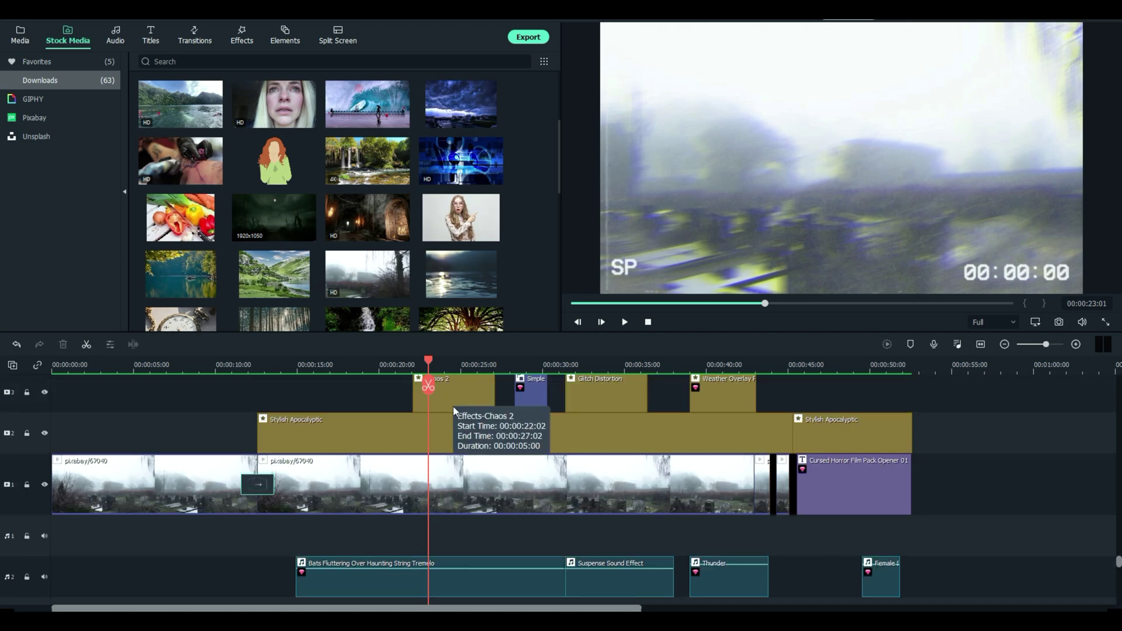
pyautogui.moveTo(430, 359); pyautogui.dragTo(594, 362)
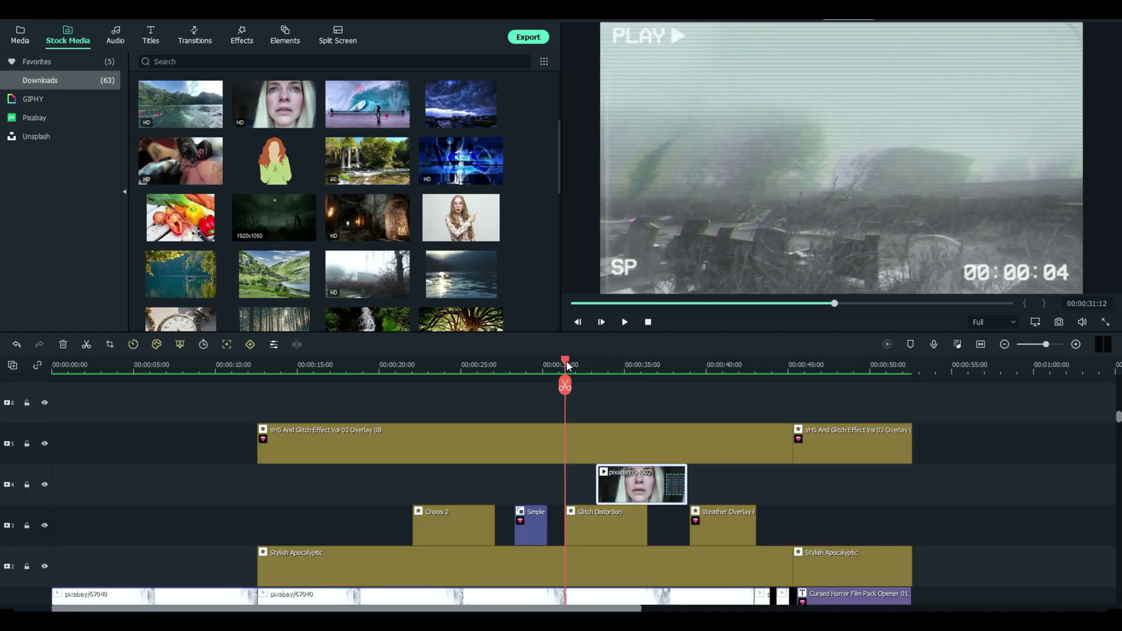
pyautogui.moveTo(564, 362); pyautogui.dragTo(742, 387)
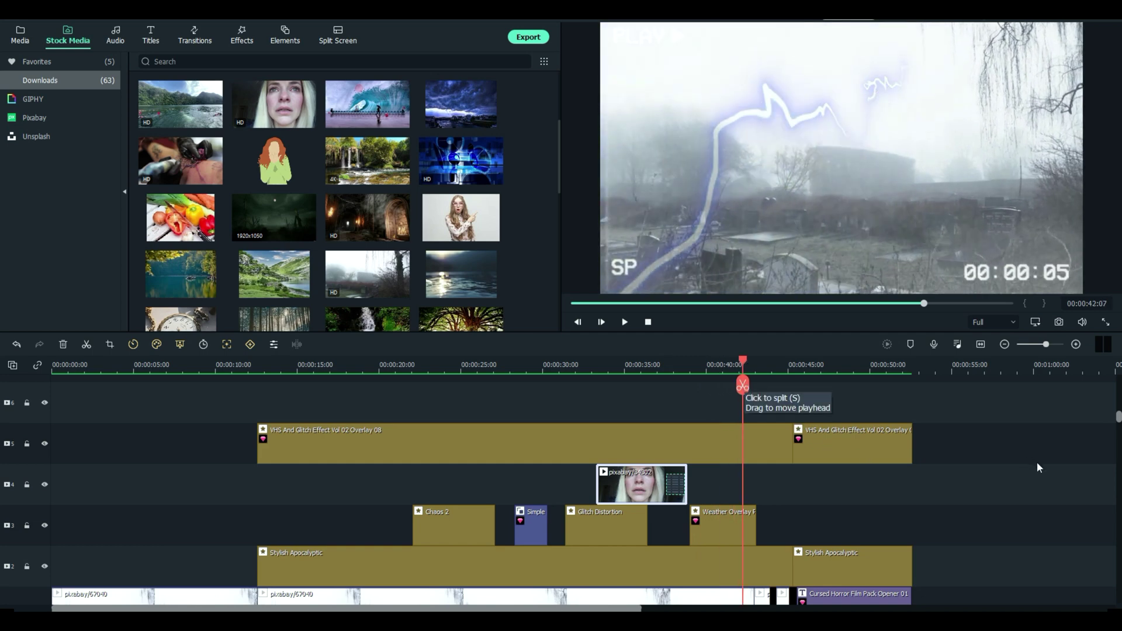
pyautogui.scroll(-3, 1037, 477)
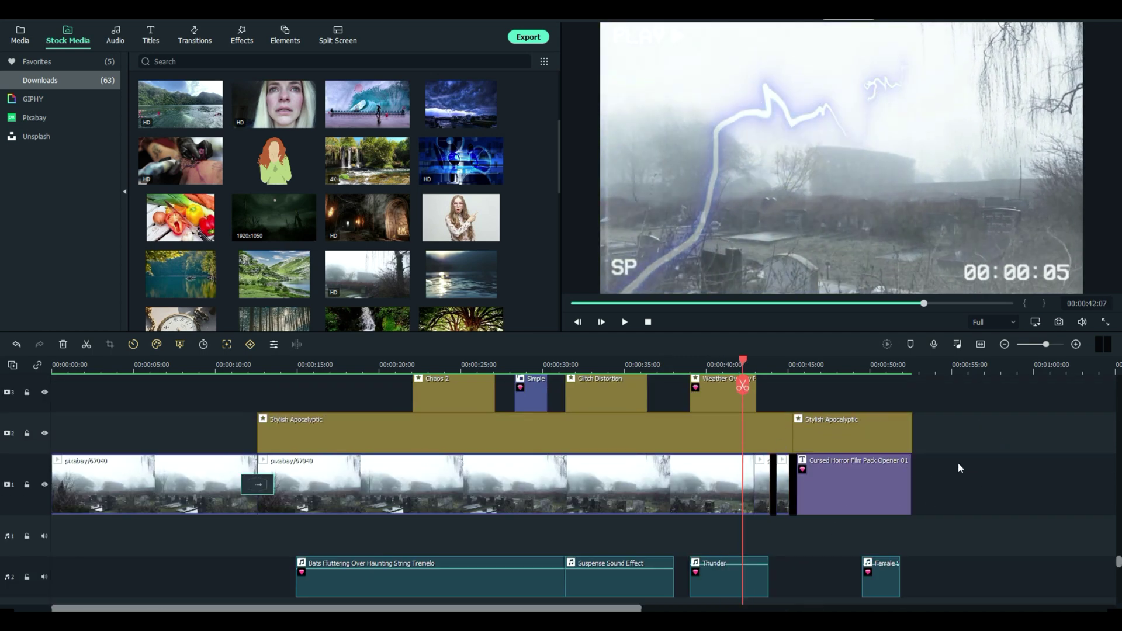
pyautogui.scroll(1, 973, 506)
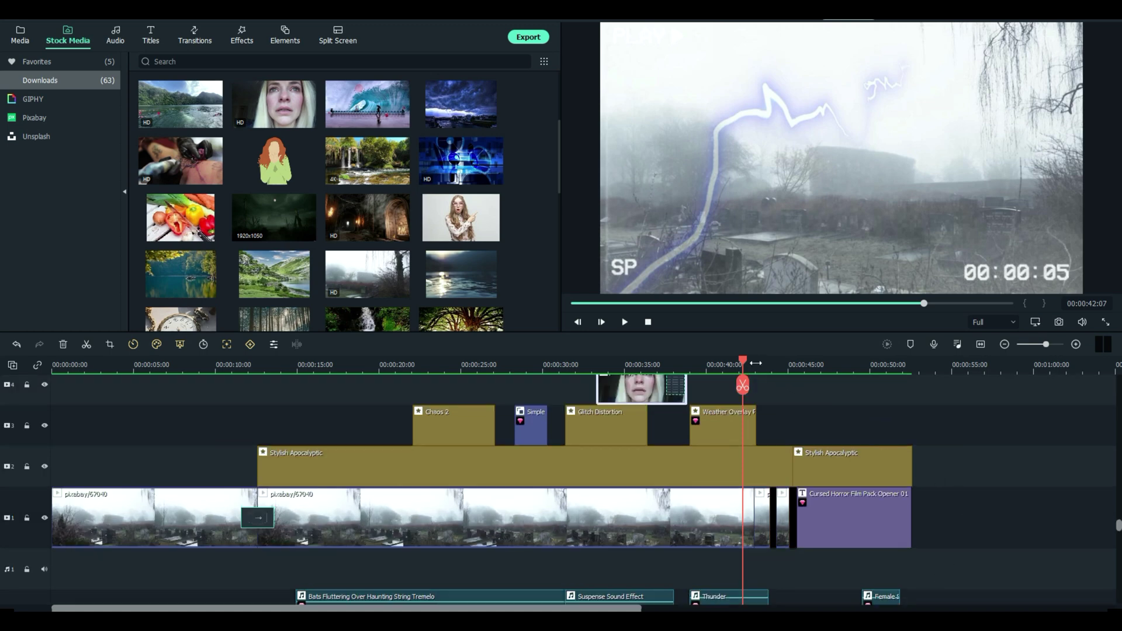
pyautogui.moveTo(743, 363); pyautogui.dragTo(902, 367)
pyautogui.scroll(-2, 952, 409)
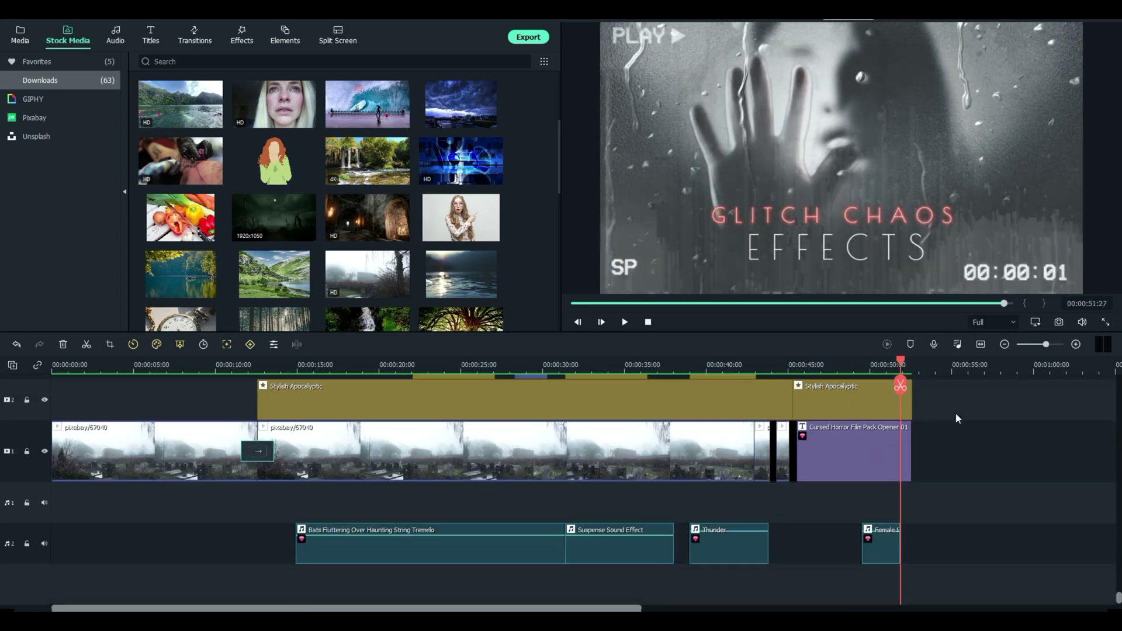
pyautogui.scroll(5, 947, 474)
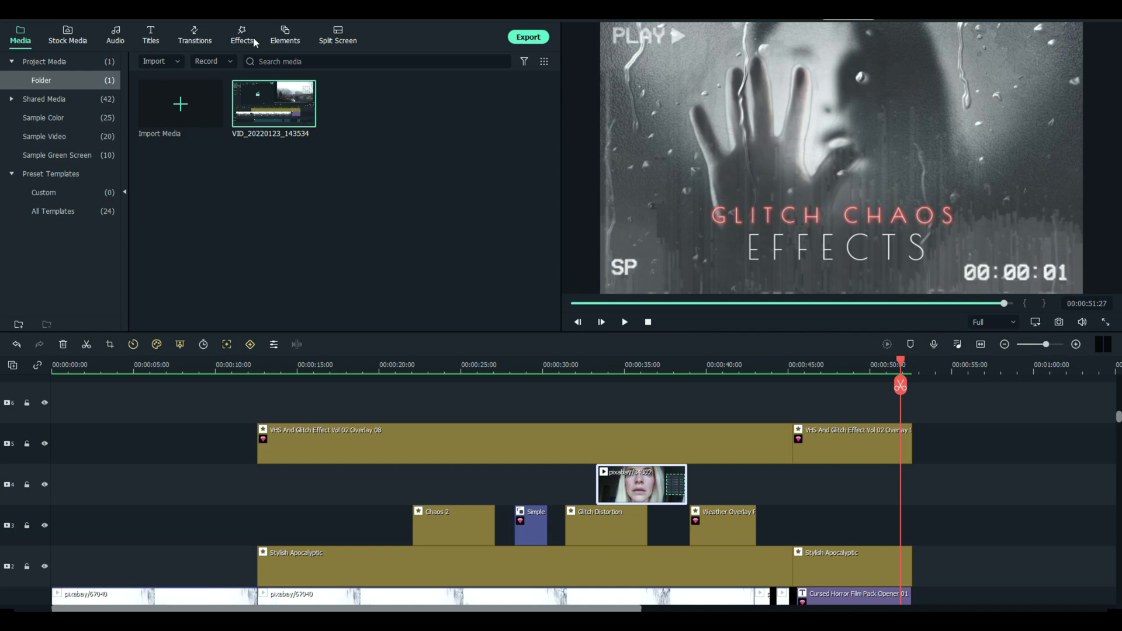
# Search the Effects library for 'glitch' to list MPEG Glitch, Glitch Distortion and Strong Glitch
pyautogui.click(244, 35)
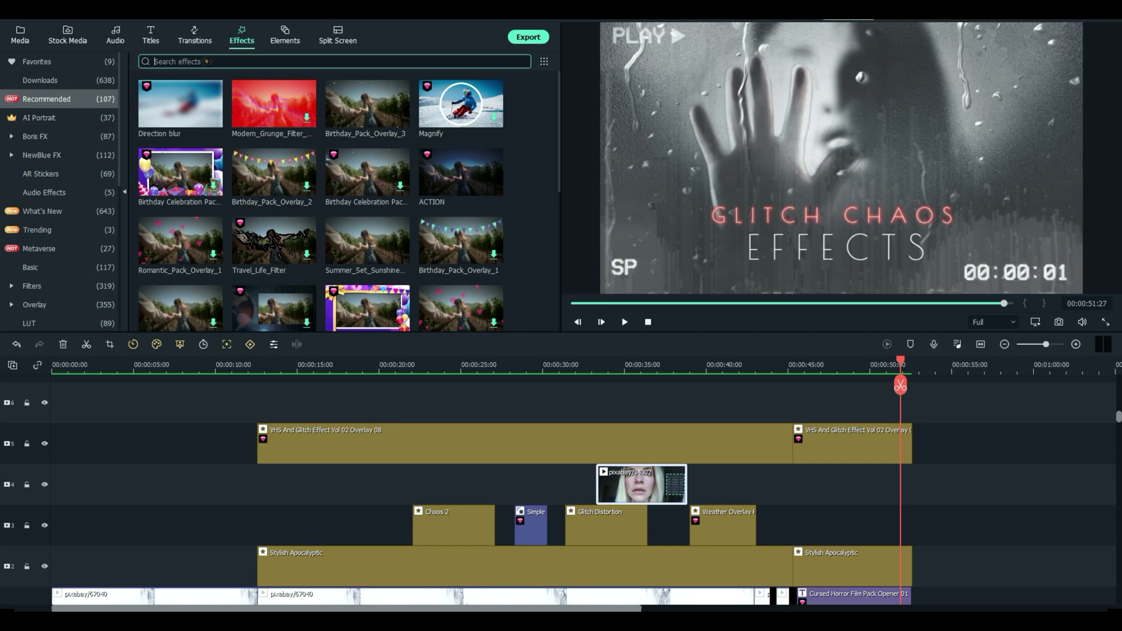
pyautogui.click(206, 62)
pyautogui.write('glitch')
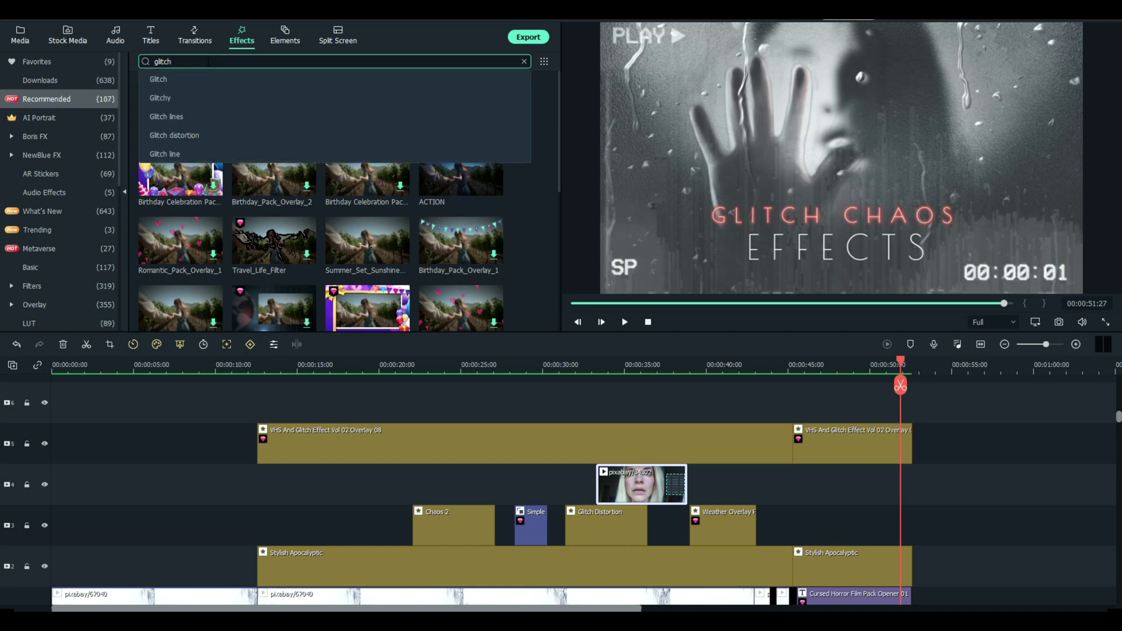
pyautogui.press('Return')
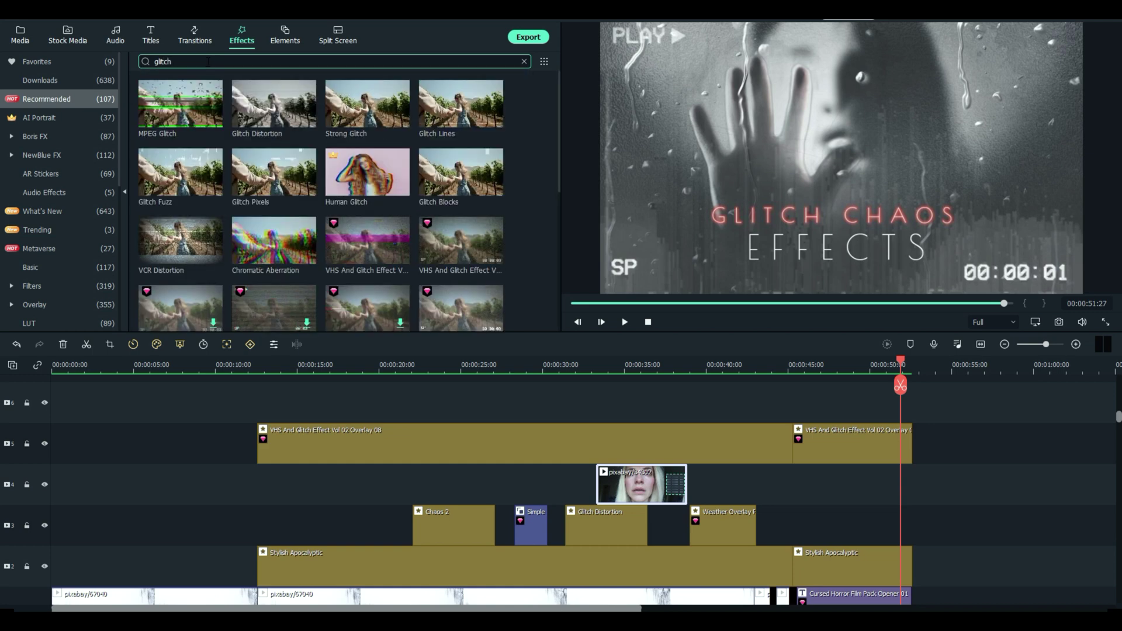
# Sort the glitch effect results alphabetically by name and scroll through them
pyautogui.click(544, 62)
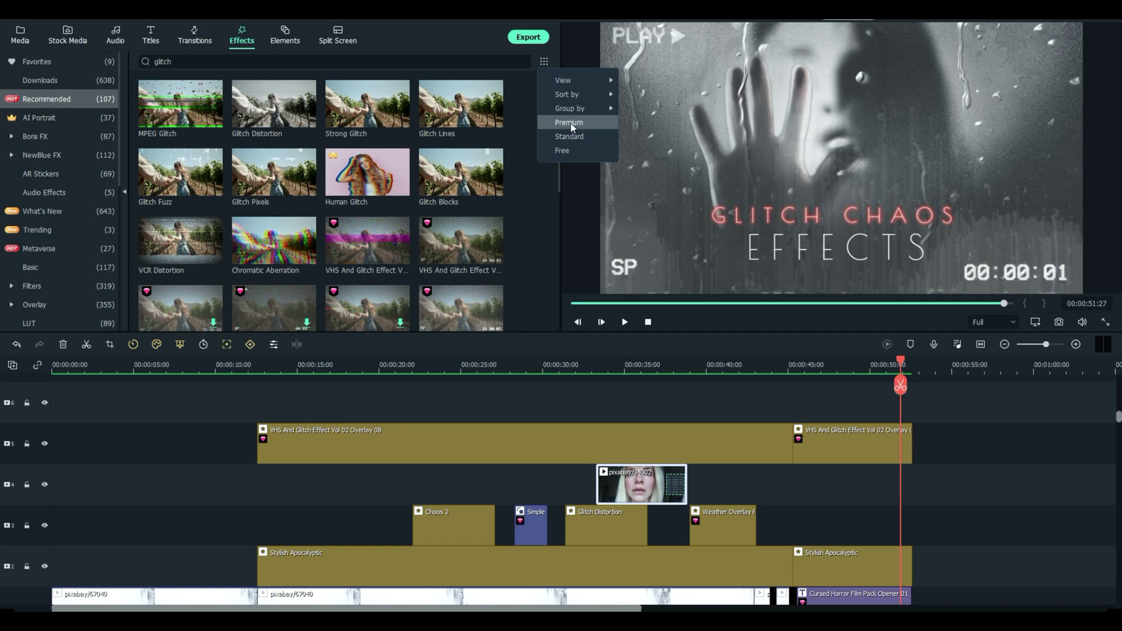
pyautogui.moveTo(578, 96)
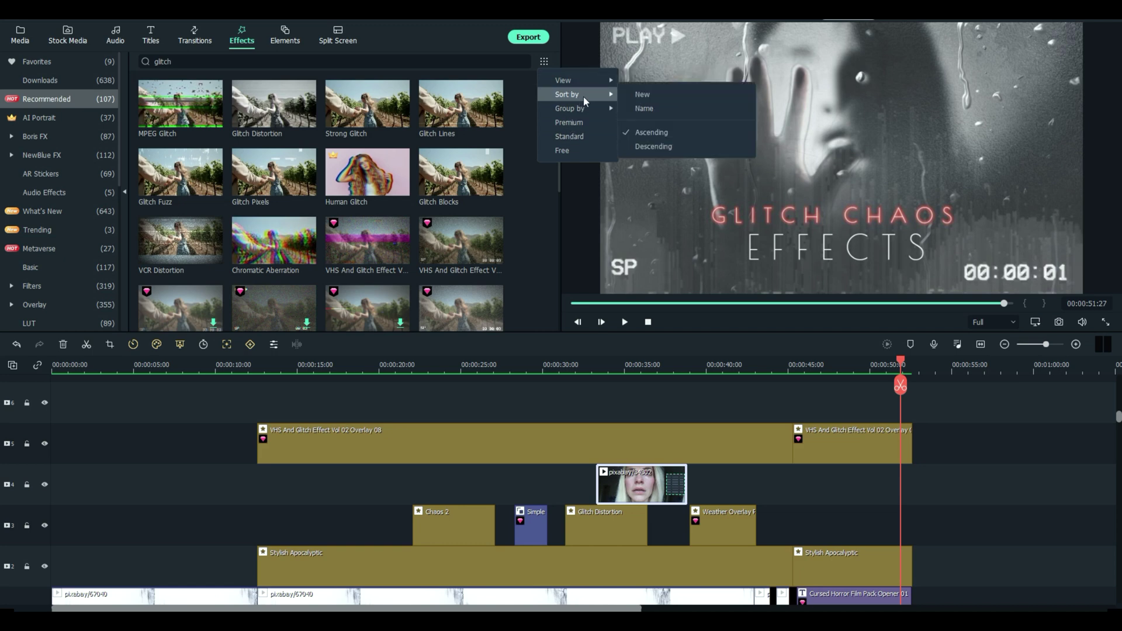
pyautogui.click(646, 109)
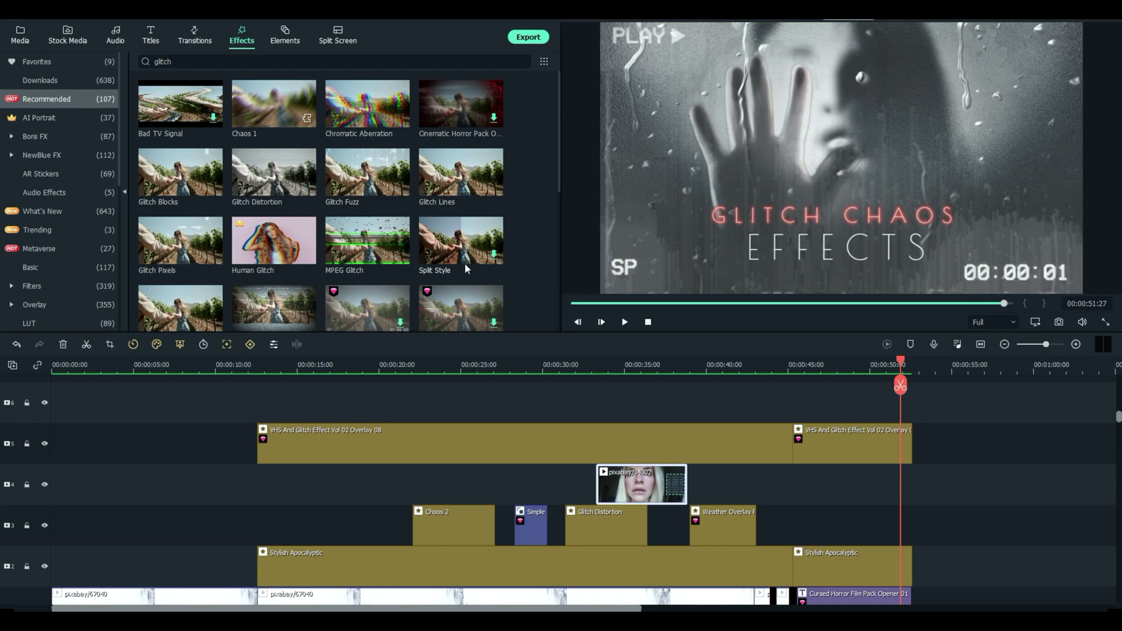
pyautogui.scroll(-5, 465, 266)
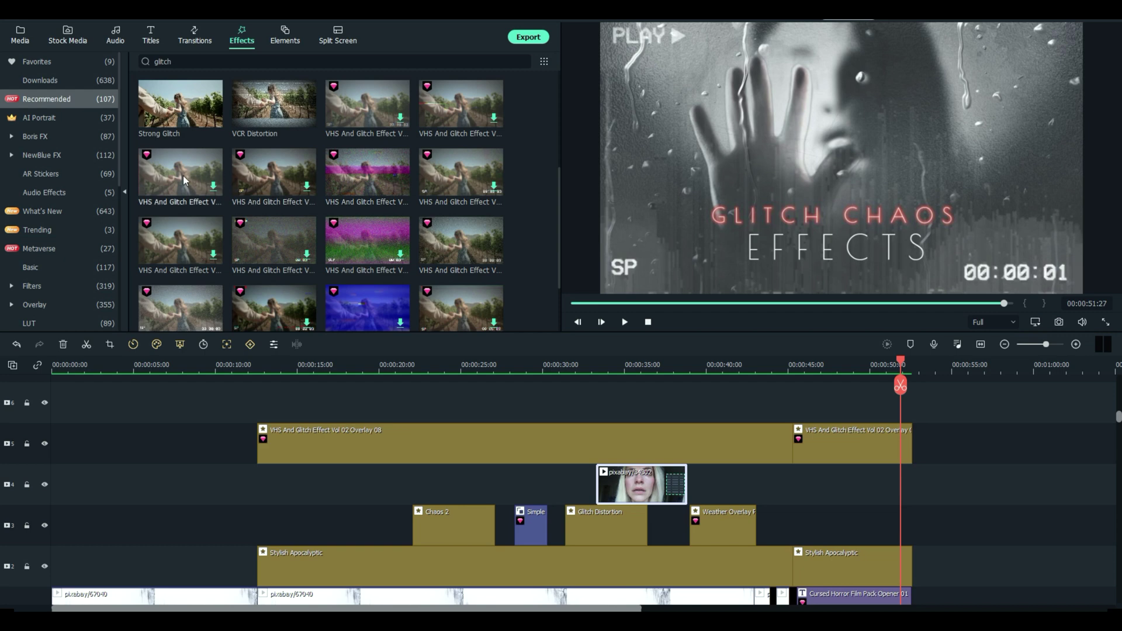
pyautogui.scroll(-2, 474, 271)
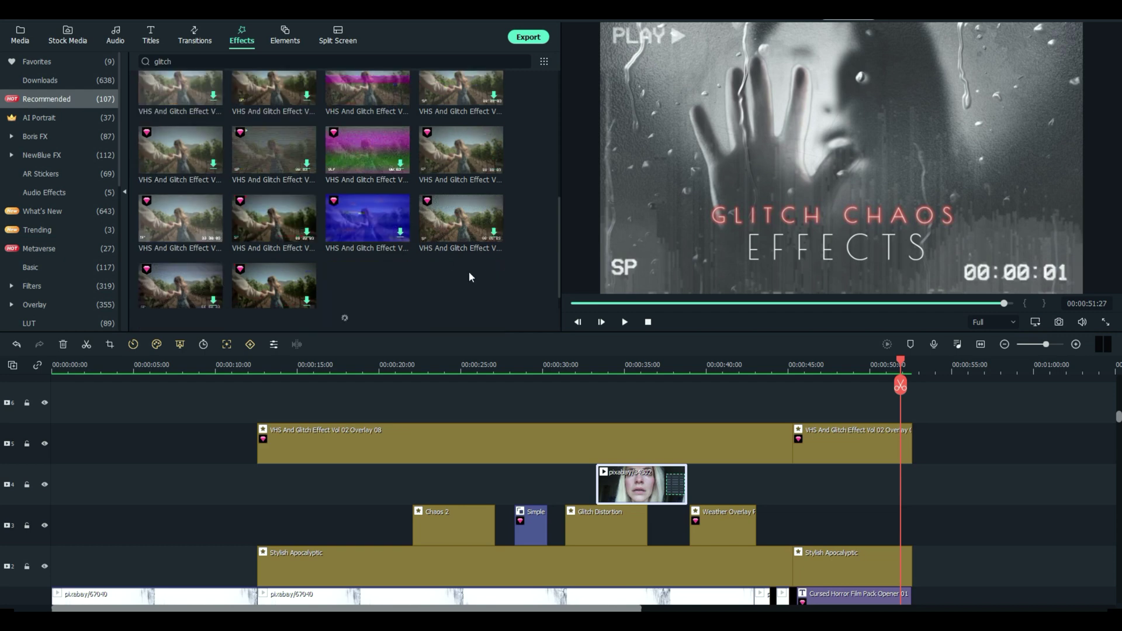
pyautogui.scroll(5, 226, 279)
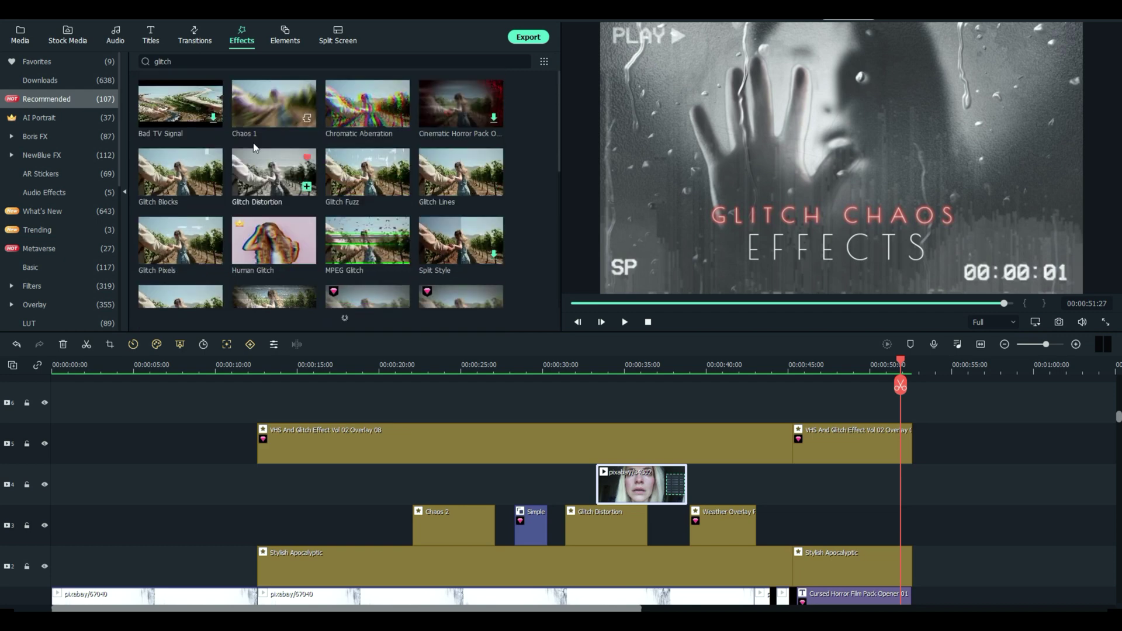
pyautogui.click(181, 62)
# Replace the effects search with 'chaos' and look over the Chaos effect results
pyautogui.doubleClick(181, 62)
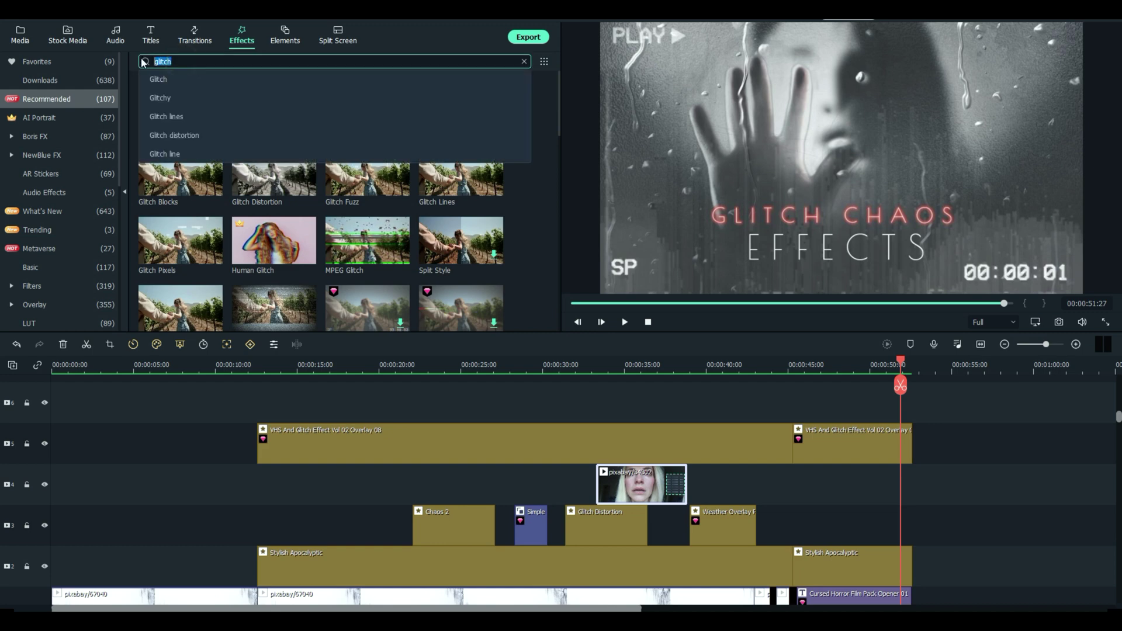
pyautogui.write('chaos')
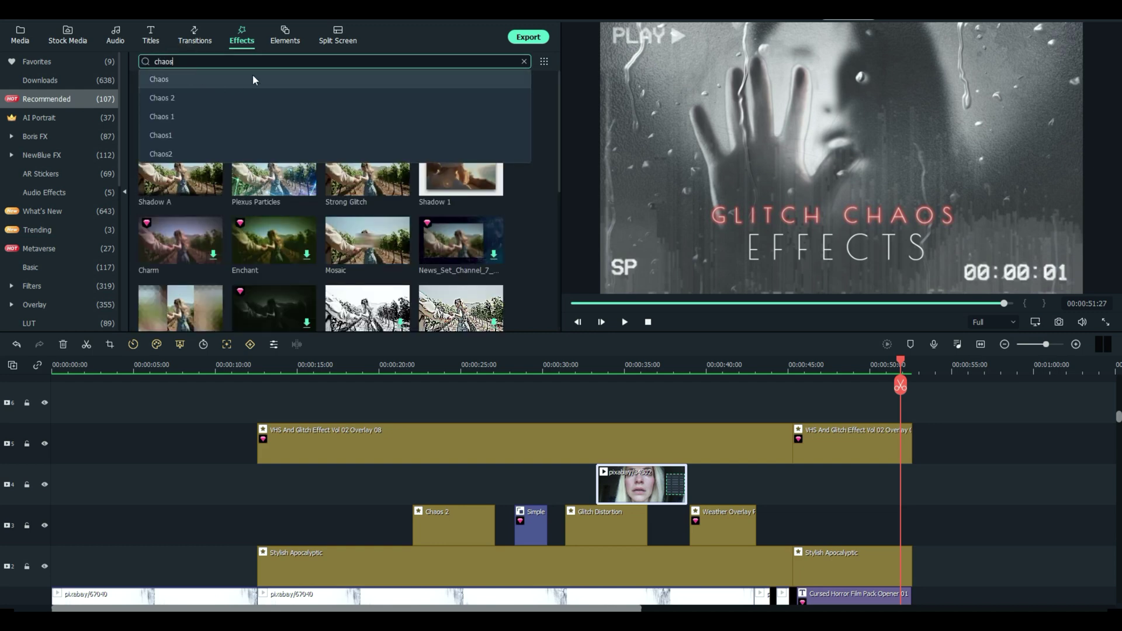
pyautogui.click(555, 149)
pyautogui.moveTo(164, 118)
pyautogui.moveTo(248, 118)
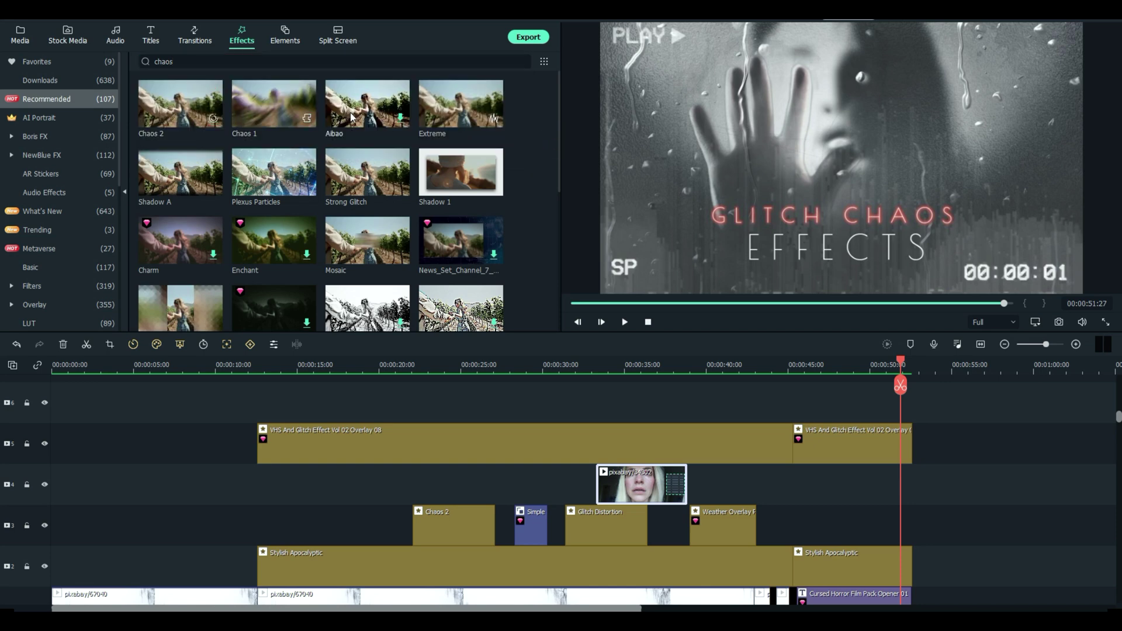
pyautogui.moveTo(214, 195)
pyautogui.moveTo(254, 192)
pyautogui.moveTo(199, 95)
# Search Sound Effect audio for scream, preview Evil Laughter, then return to the media library
pyautogui.click(116, 36)
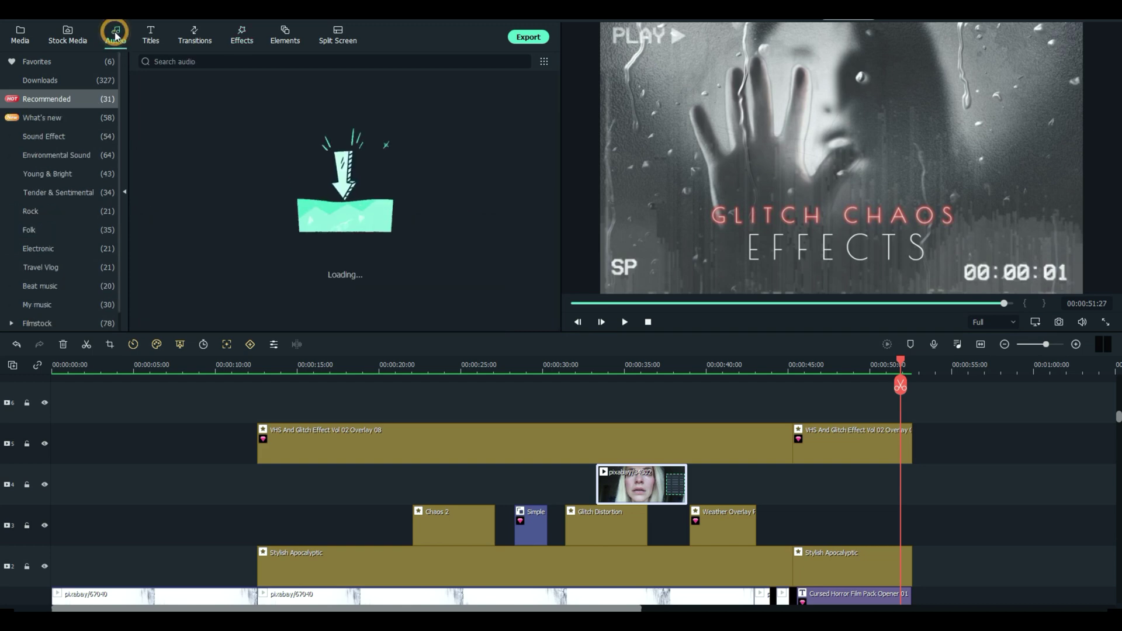
pyautogui.click(60, 138)
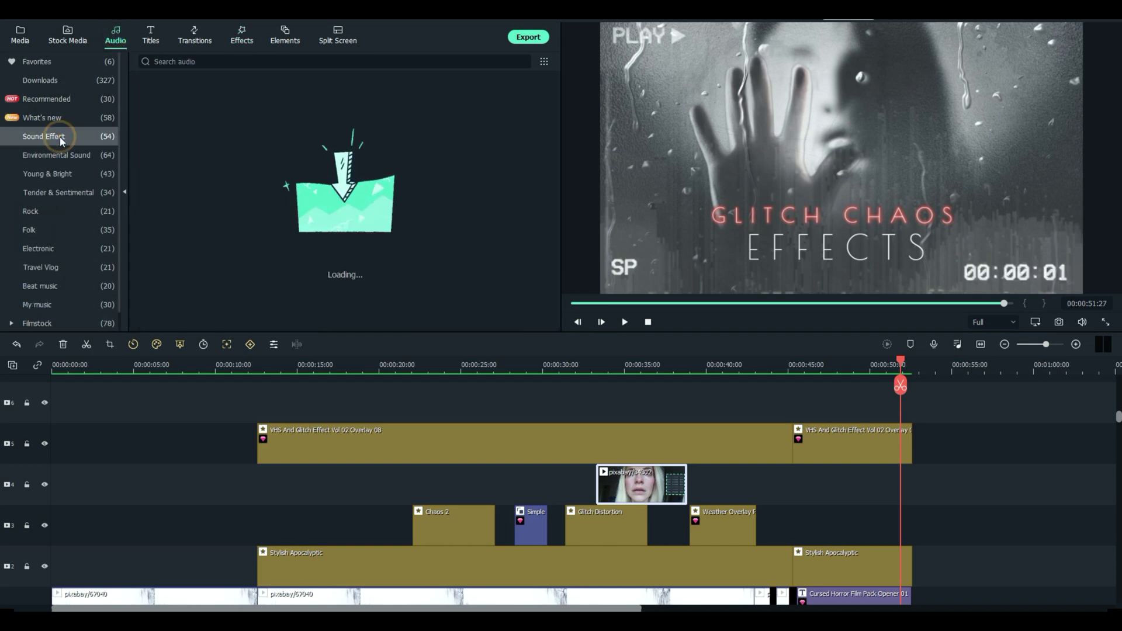
pyautogui.click(205, 61)
pyautogui.write('scream')
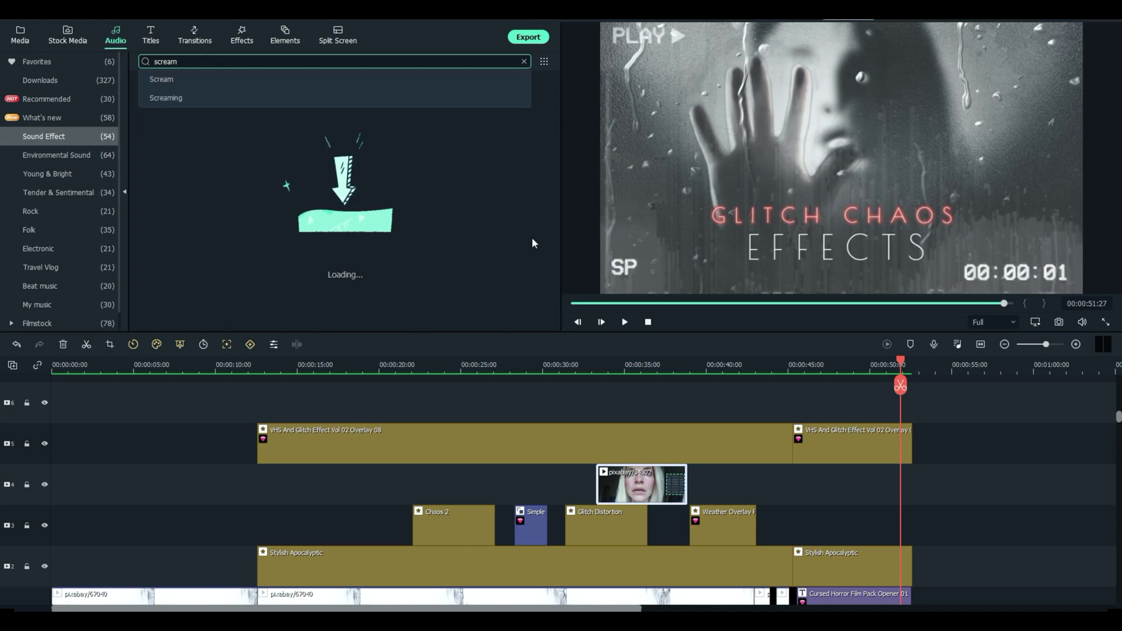
pyautogui.click(543, 159)
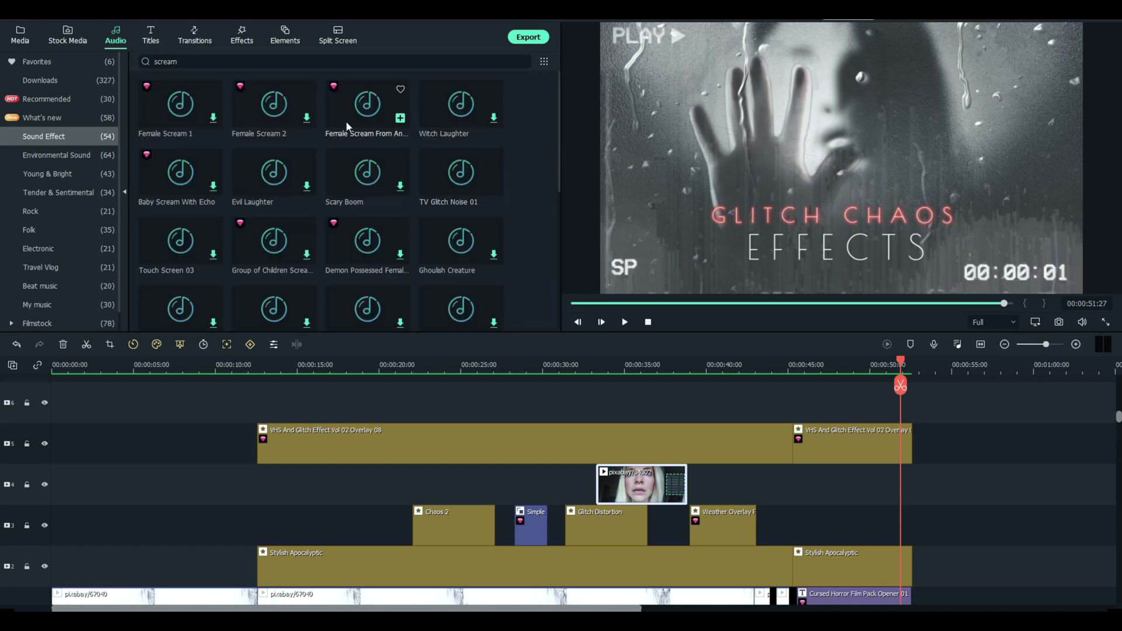
pyautogui.click(275, 186)
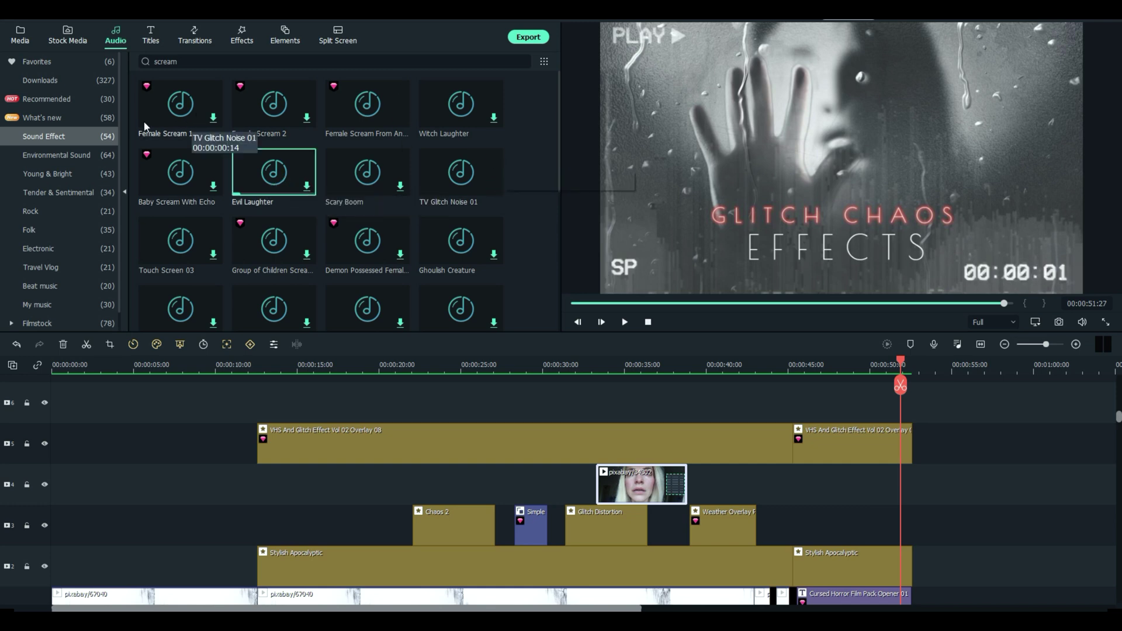
pyautogui.click(20, 36)
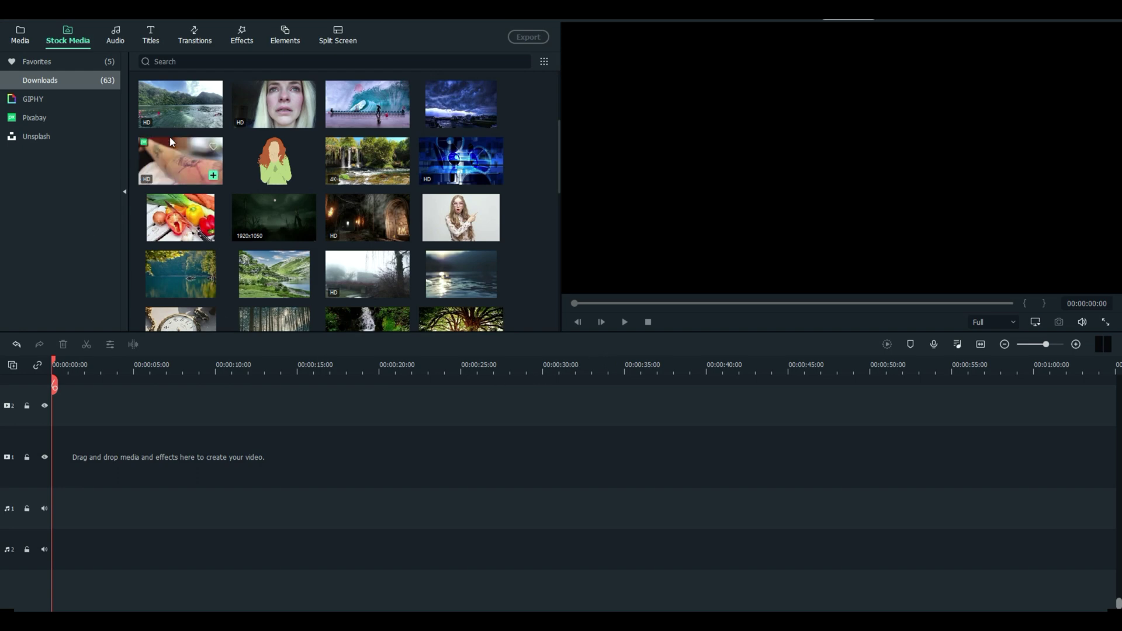
# Place the mountain lake diving clip on video track 1 and move the playhead to the jump
pyautogui.moveTo(187, 105); pyautogui.dragTo(53, 483)
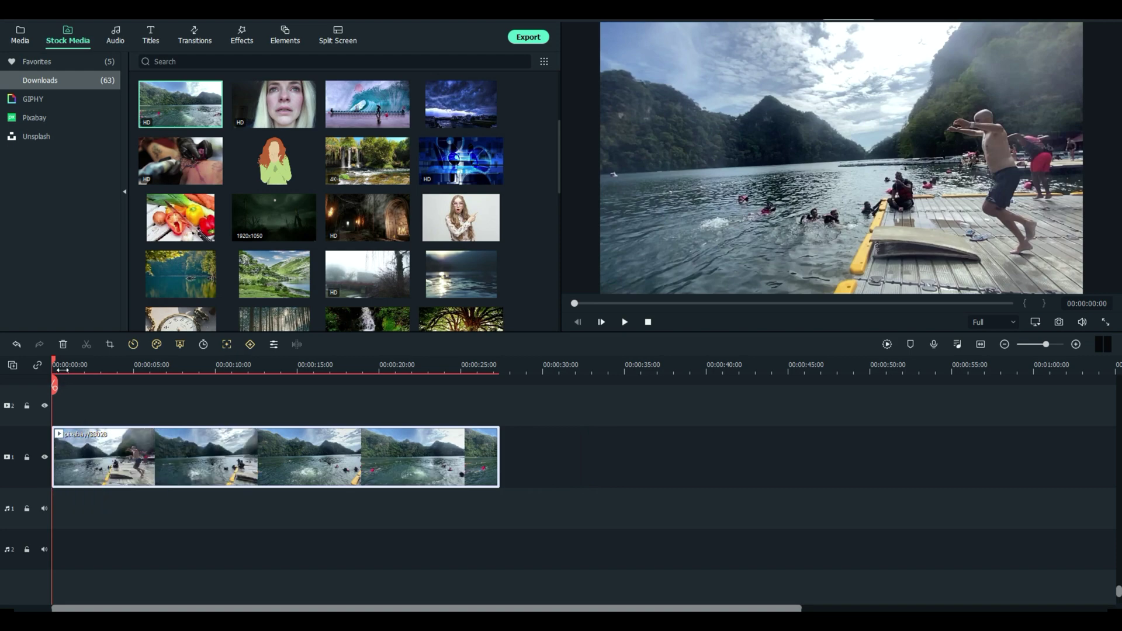
pyautogui.moveTo(56, 365); pyautogui.dragTo(122, 396)
# Place the favourite Chaos 2 effect on track 2 starting at the diver's jump
pyautogui.click(242, 35)
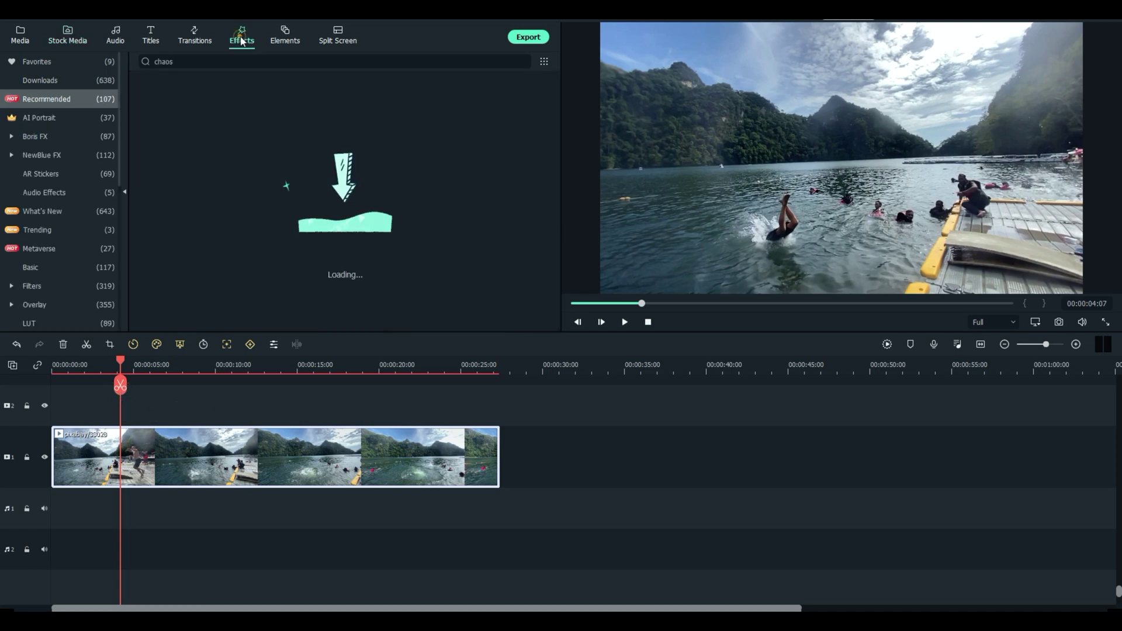
pyautogui.click(54, 61)
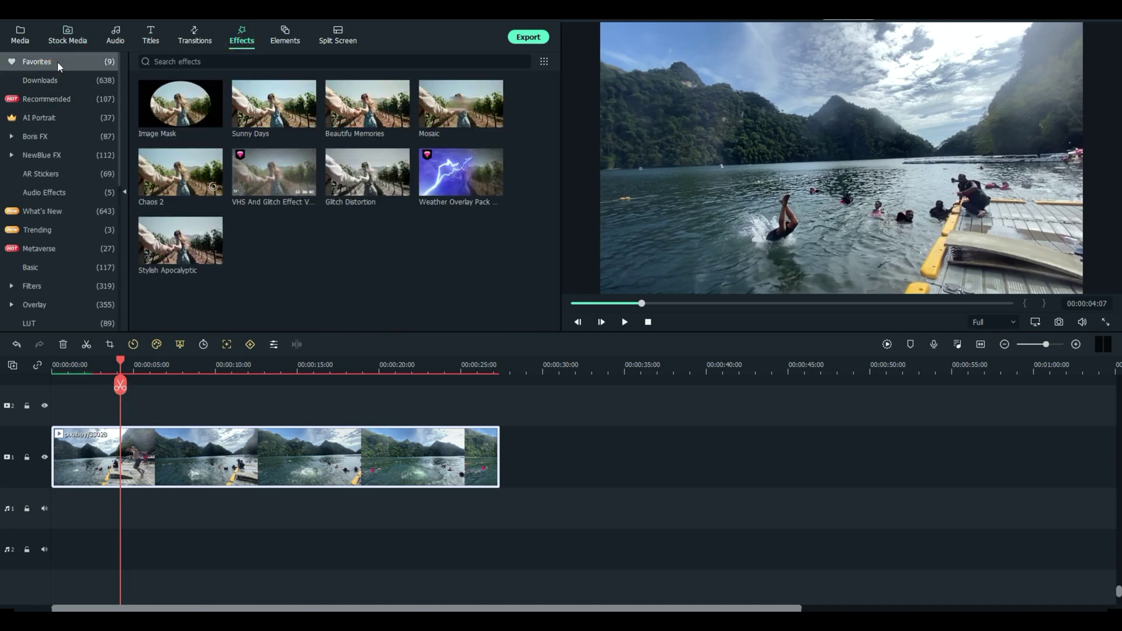
pyautogui.moveTo(184, 176)
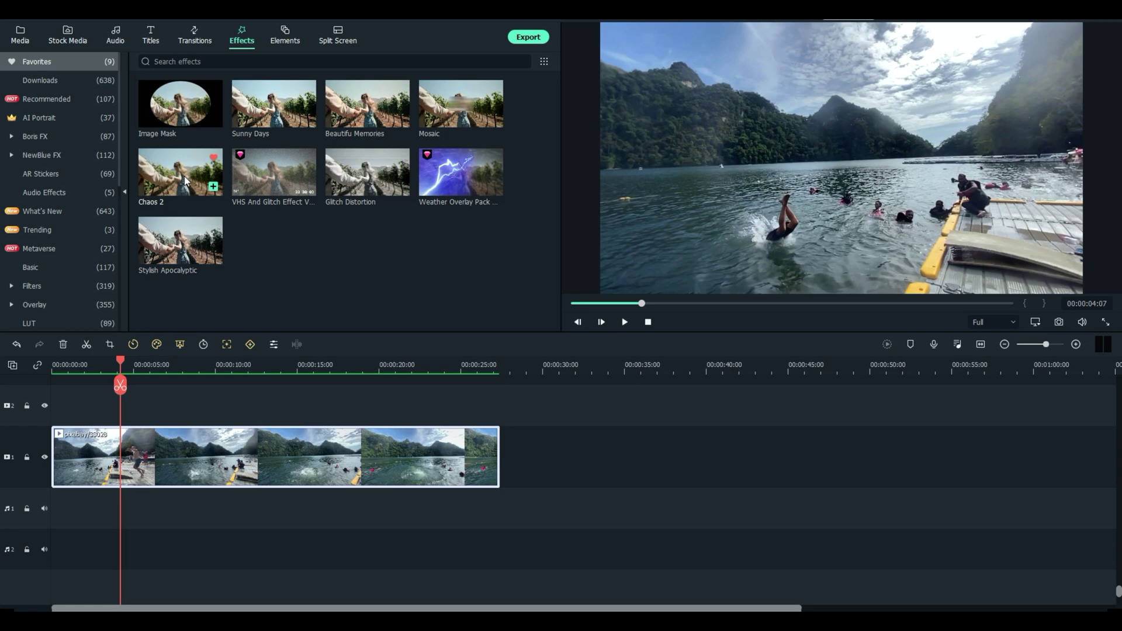
pyautogui.moveTo(184, 177); pyautogui.dragTo(127, 425)
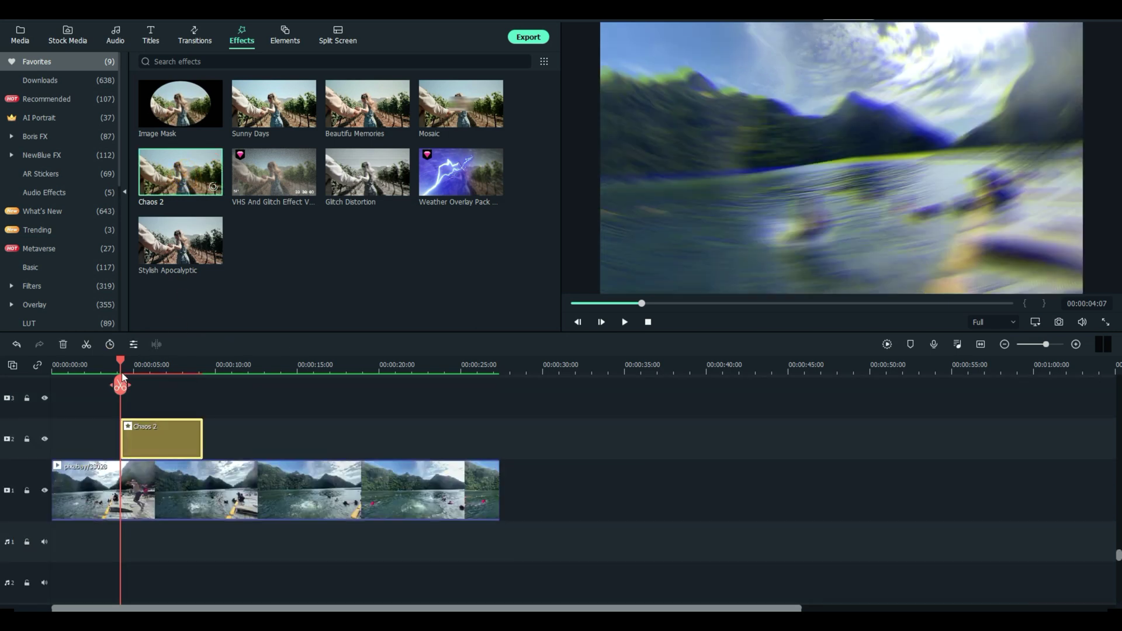
pyautogui.moveTo(121, 358); pyautogui.dragTo(173, 385)
# Cut Chaos 2 off at 00:00:07:12 and add a Fade transition to its end
pyautogui.click(172, 384)
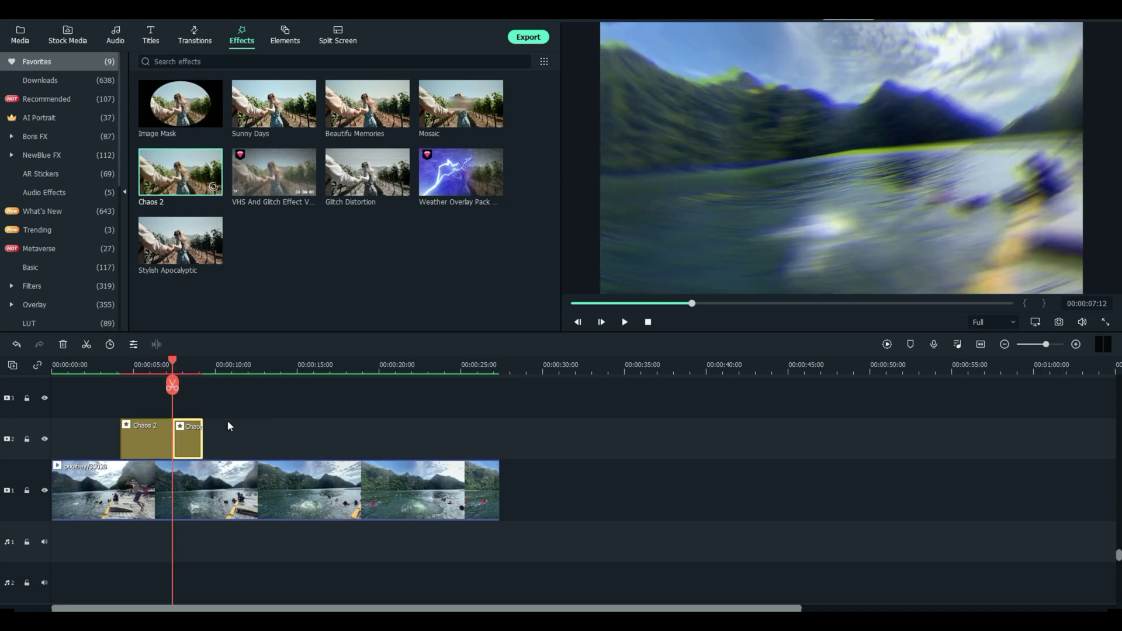
pyautogui.press('Delete')
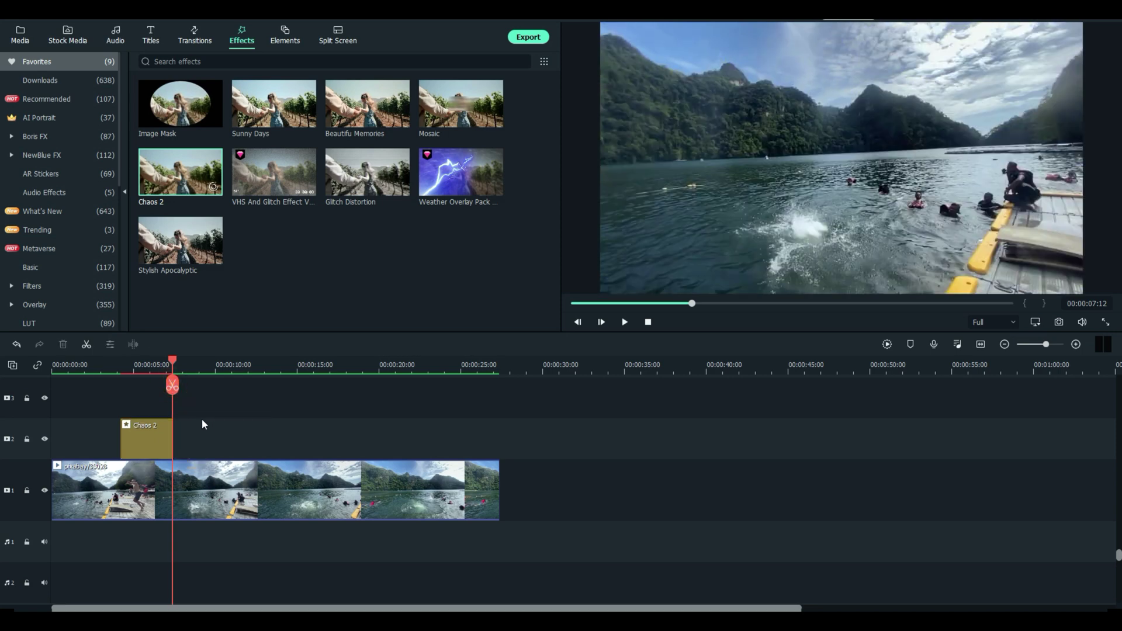
pyautogui.click(190, 42)
pyautogui.click(40, 60)
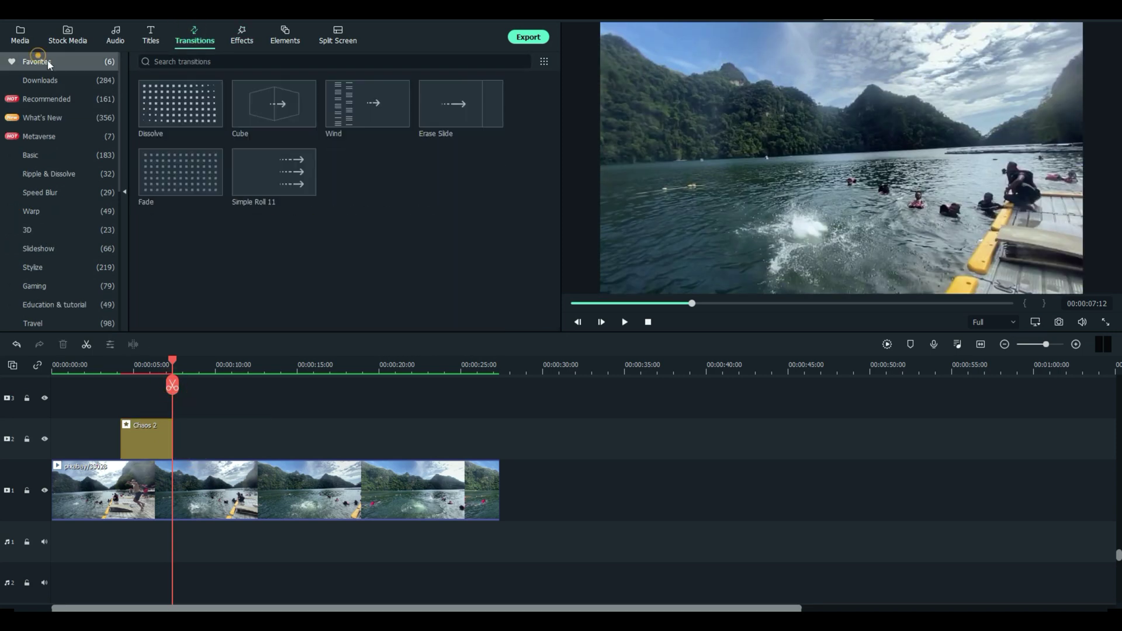
pyautogui.moveTo(160, 170); pyautogui.dragTo(151, 442)
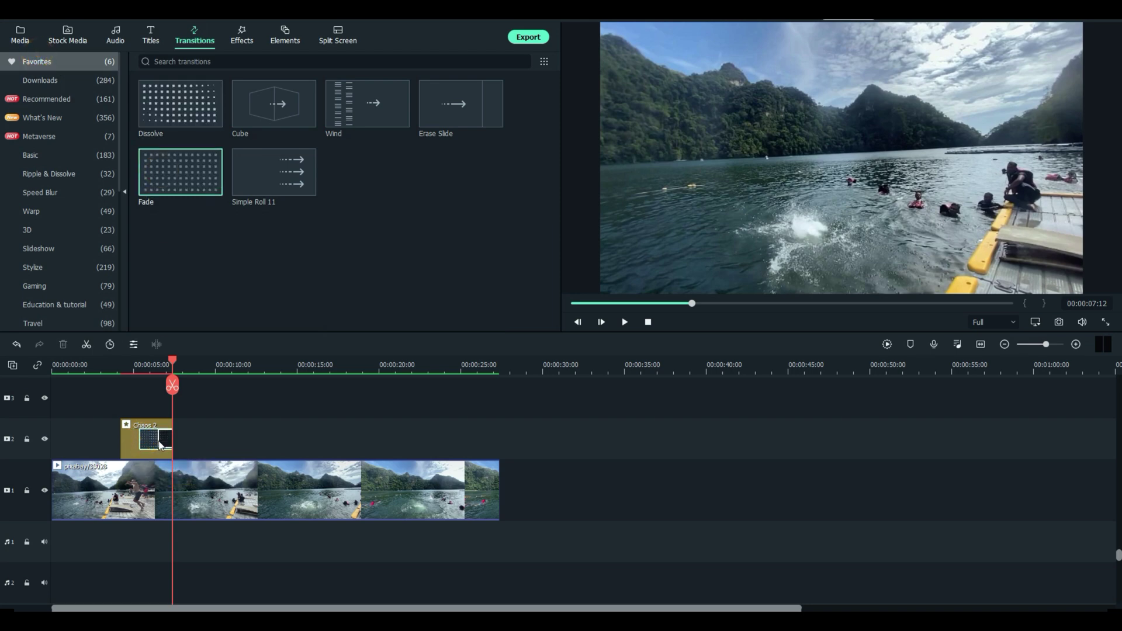
# Play back from about 3 seconds to check the Chaos 2 fade-out
pyautogui.moveTo(173, 361); pyautogui.dragTo(103, 358)
pyautogui.press('space')
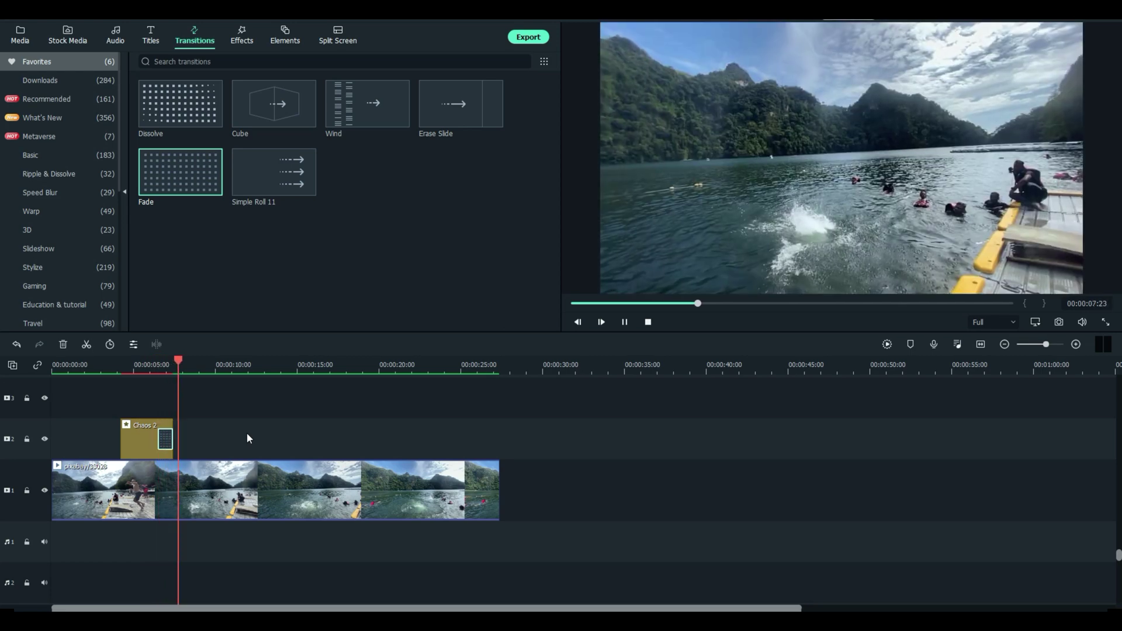
pyautogui.press('space')
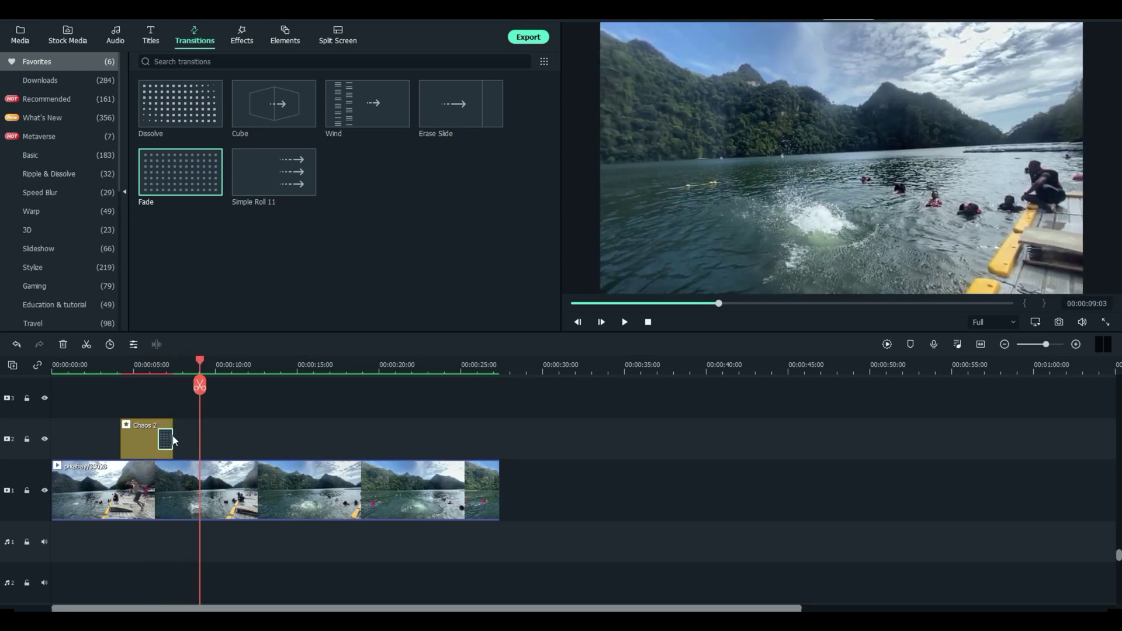
# Swap Chaos 2 on track 2 for Glitch Distortion from Favorites, then preview the splash
pyautogui.click(166, 438)
pyautogui.click(242, 35)
pyautogui.moveTo(367, 172); pyautogui.dragTo(148, 440)
pyautogui.click(138, 441)
pyautogui.press('Delete')
pyautogui.moveTo(121, 363); pyautogui.dragTo(159, 397)
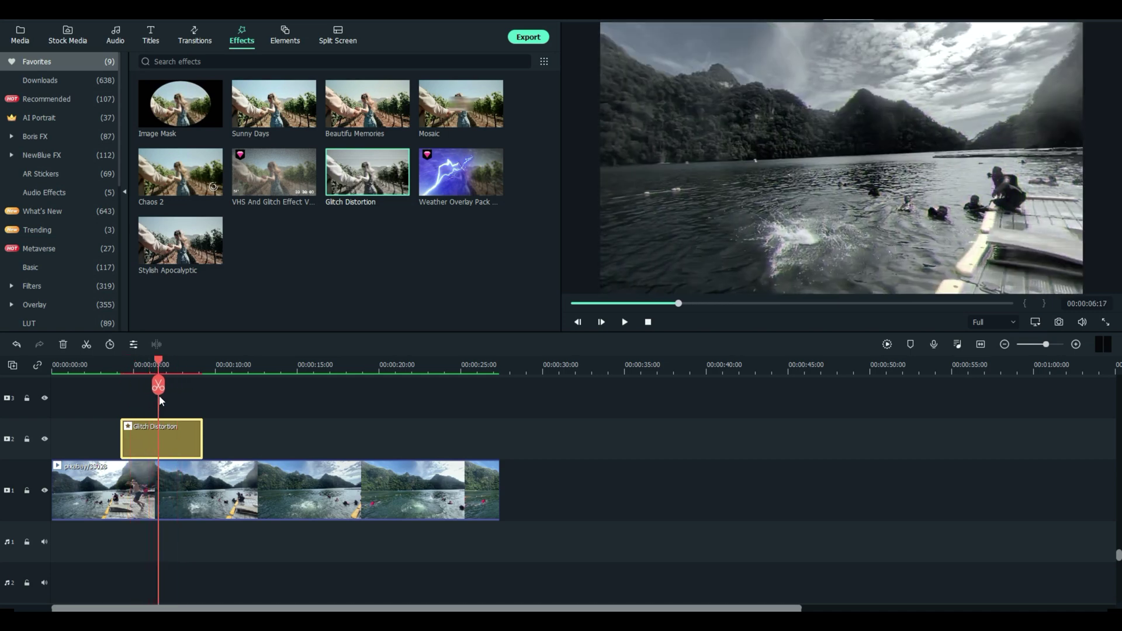
pyautogui.moveTo(159, 396); pyautogui.dragTo(174, 397)
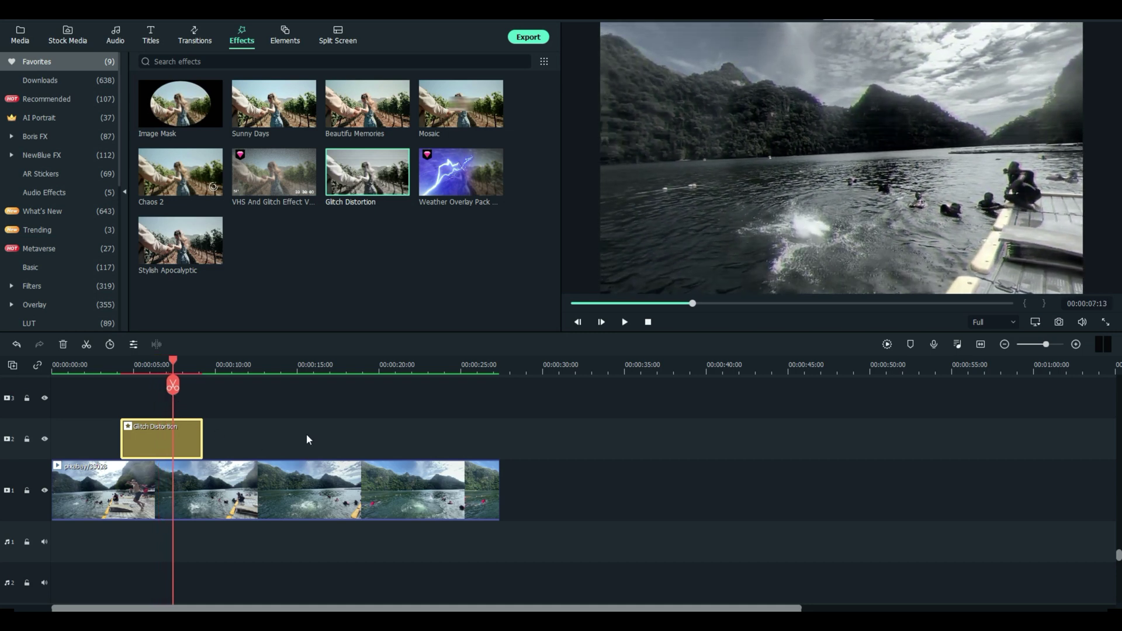